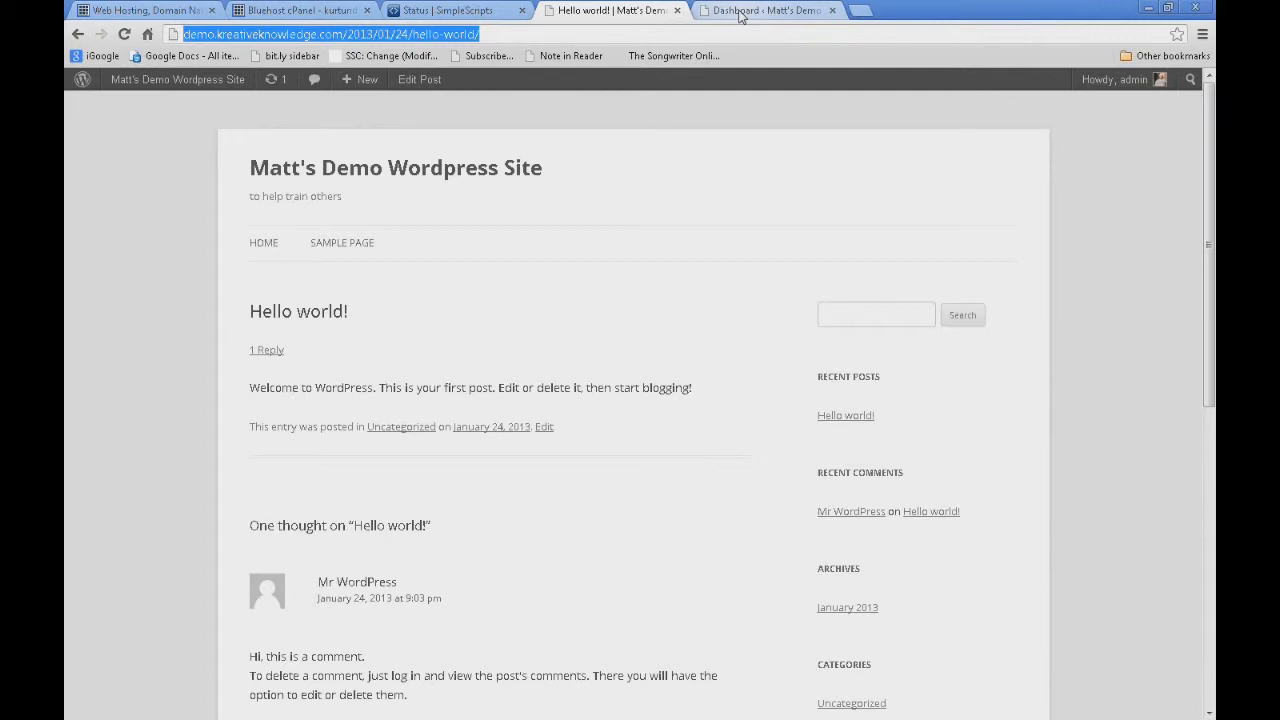
Open the theme installer in the WordPress admin and check the demo site's current look before returning to it
left_click(740, 11)
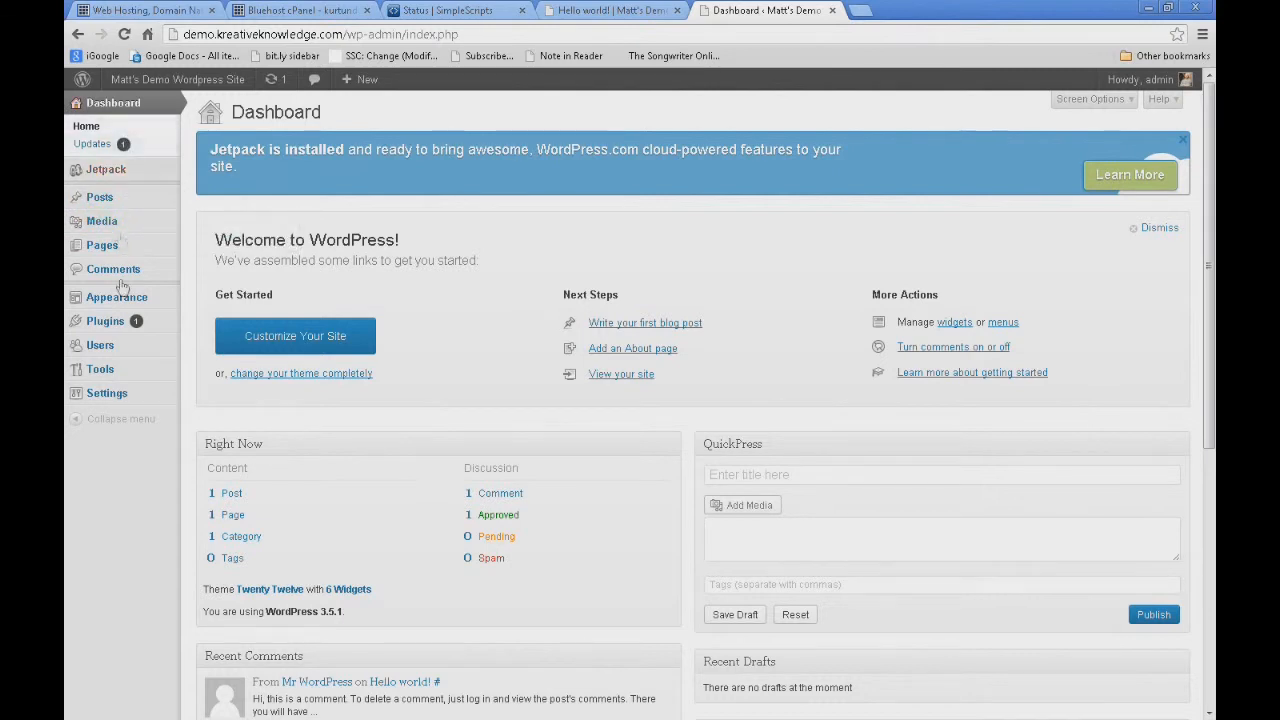
mouse_move(130, 298)
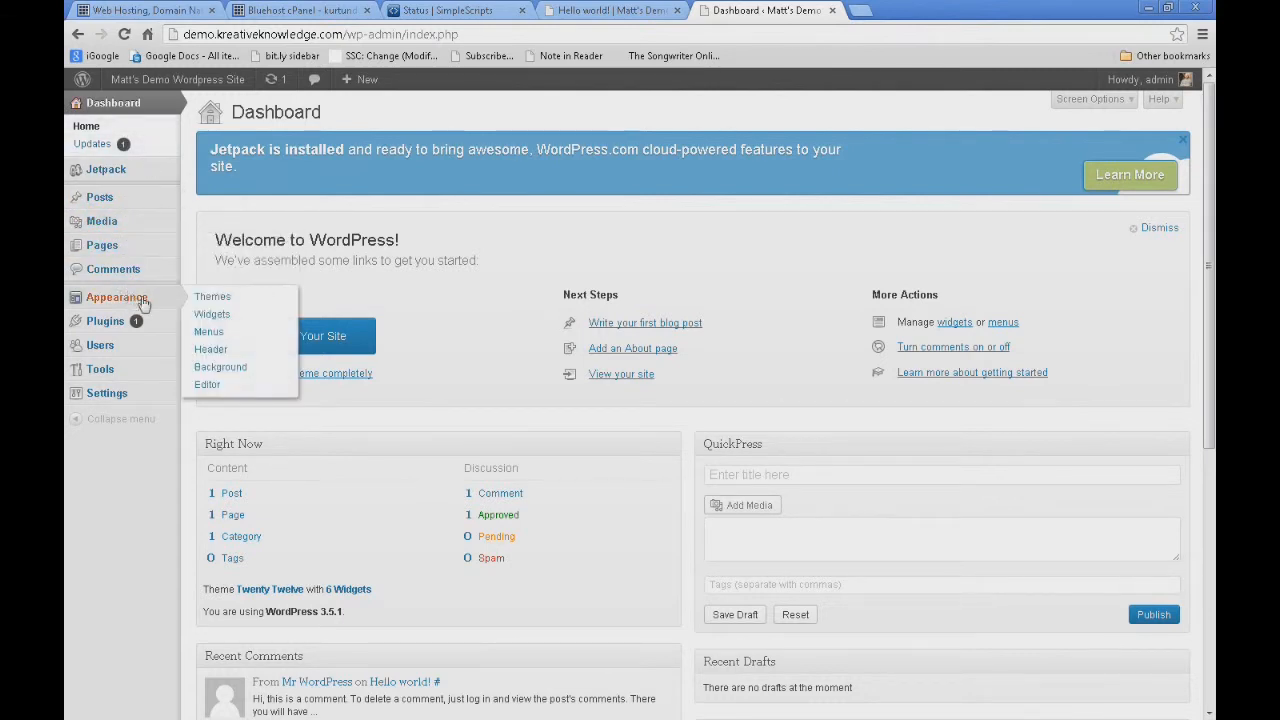
left_click(205, 298)
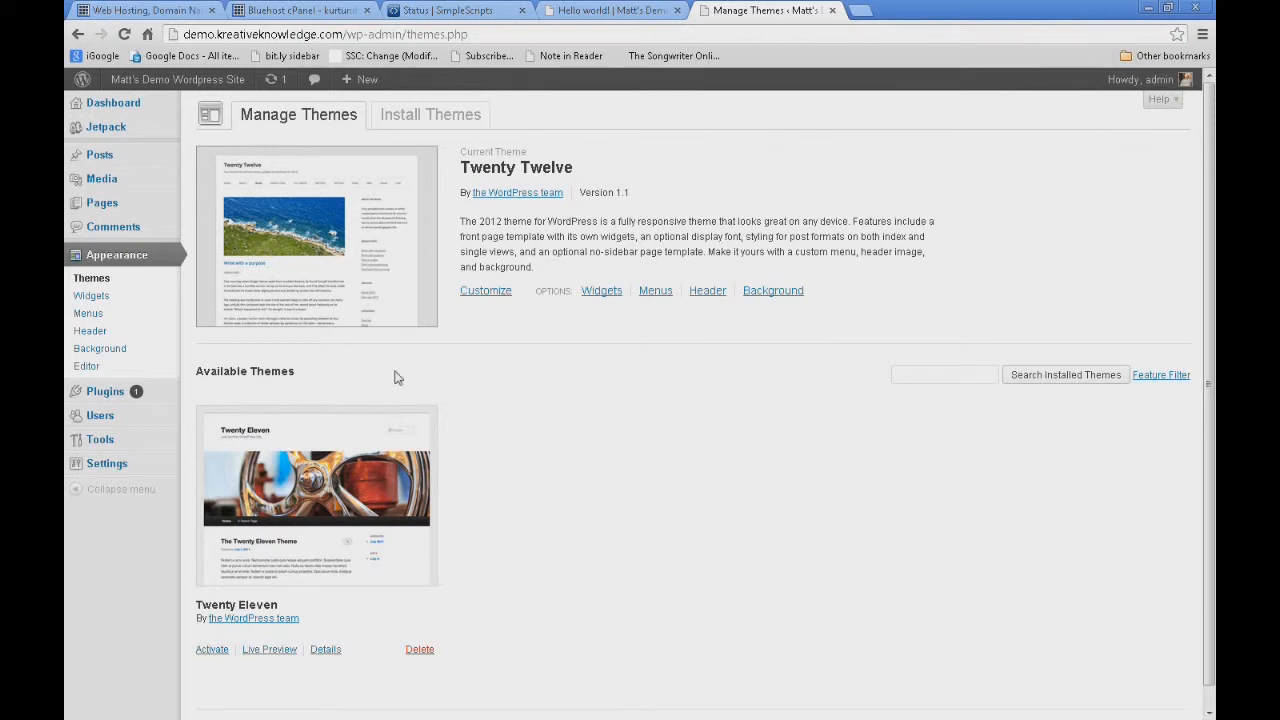
left_click(430, 120)
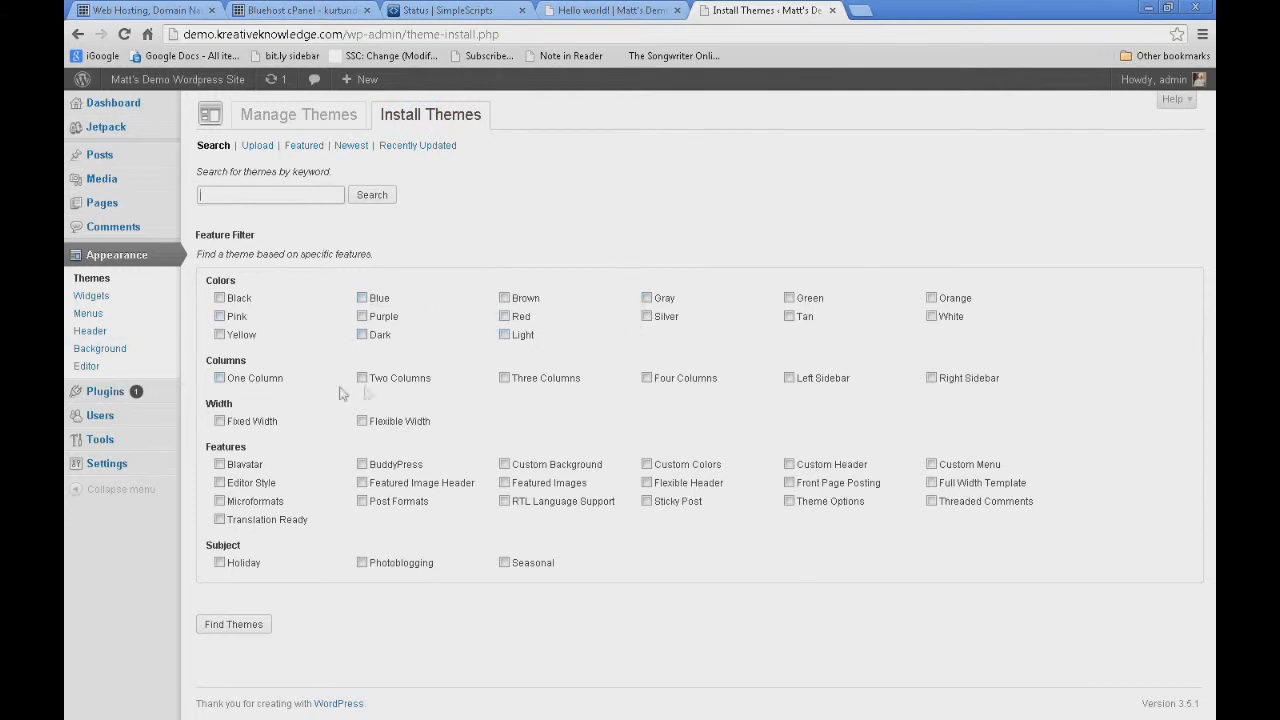
left_click(590, 14)
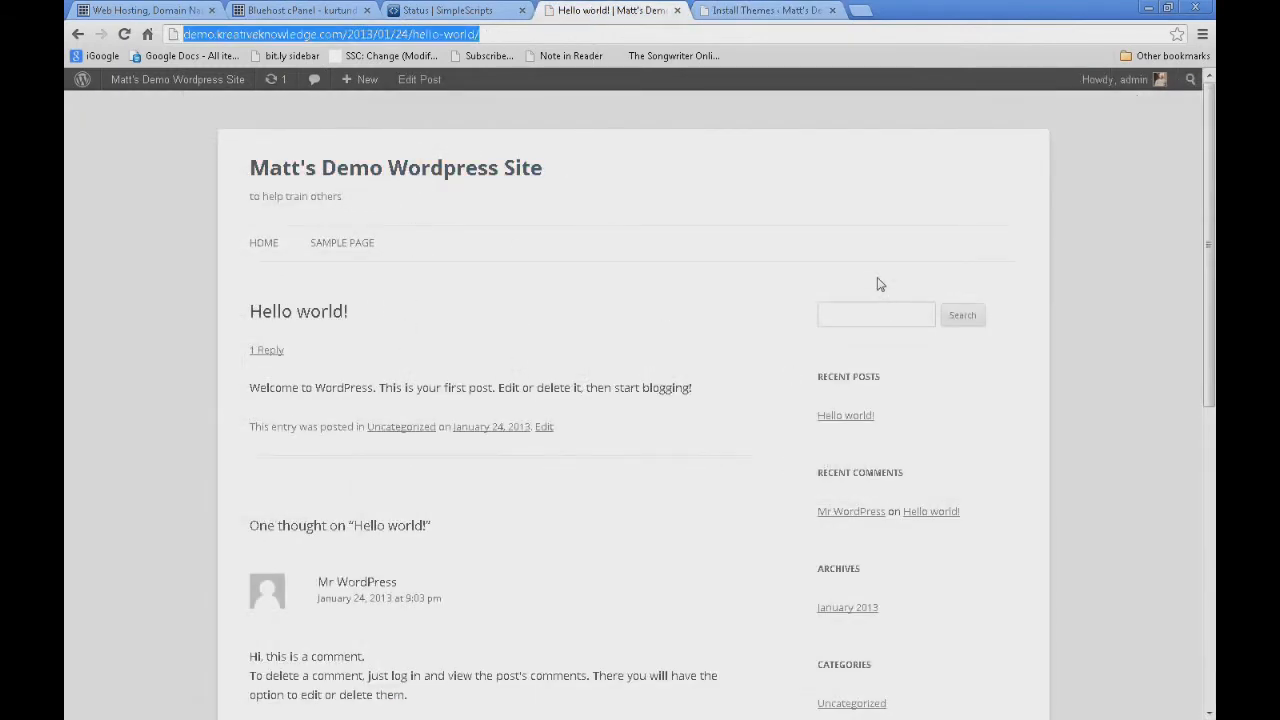
left_click(725, 12)
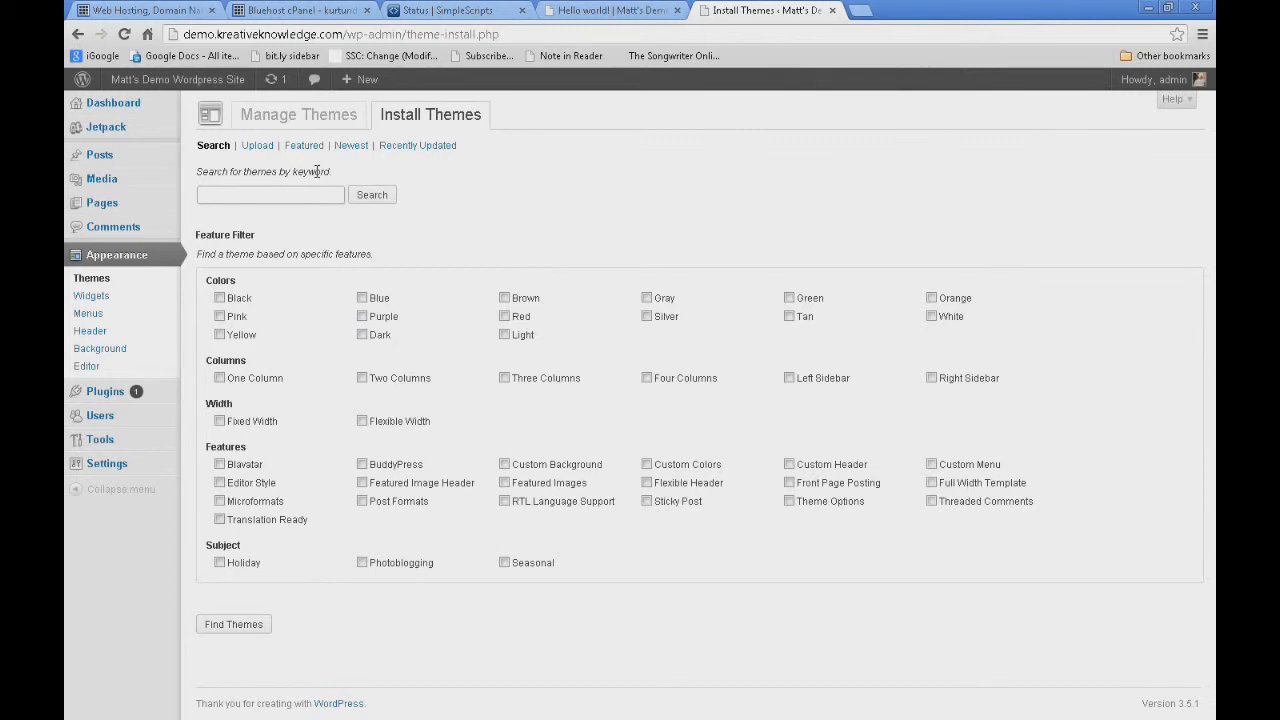
Install the Buttercream theme from the featured themes and activate it
left_click(308, 148)
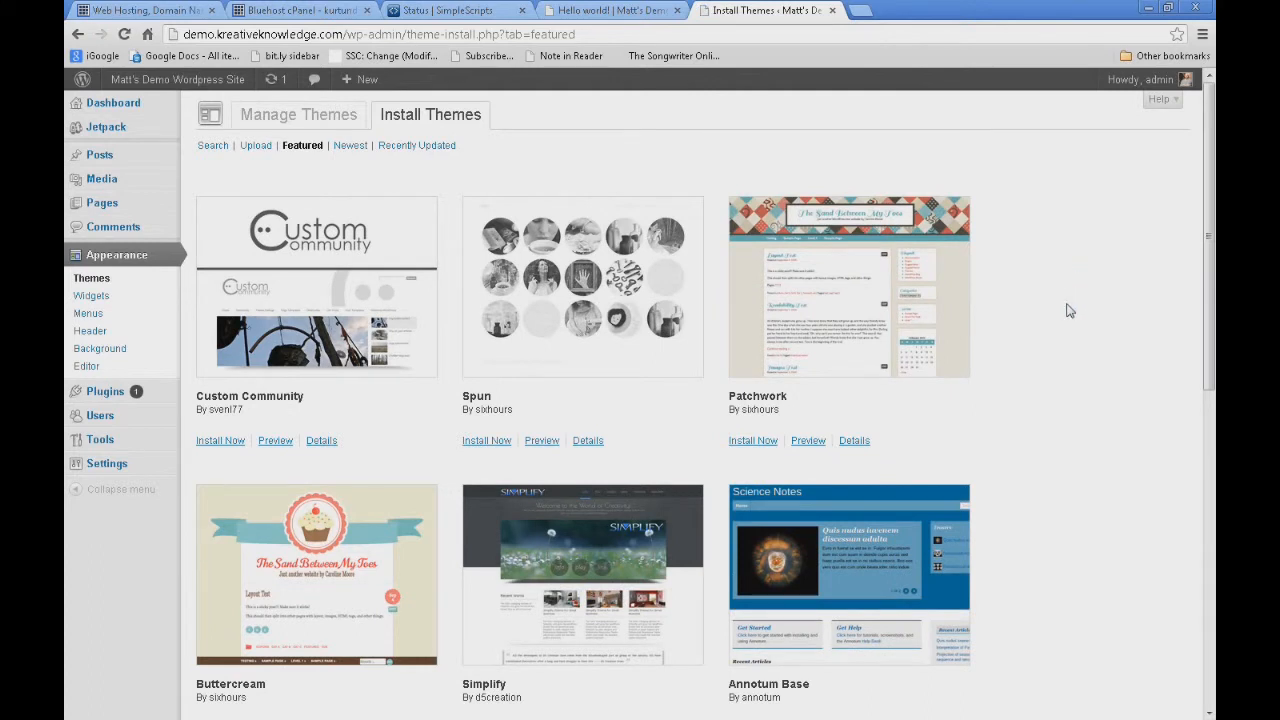
scroll(1068, 311, "down", 1)
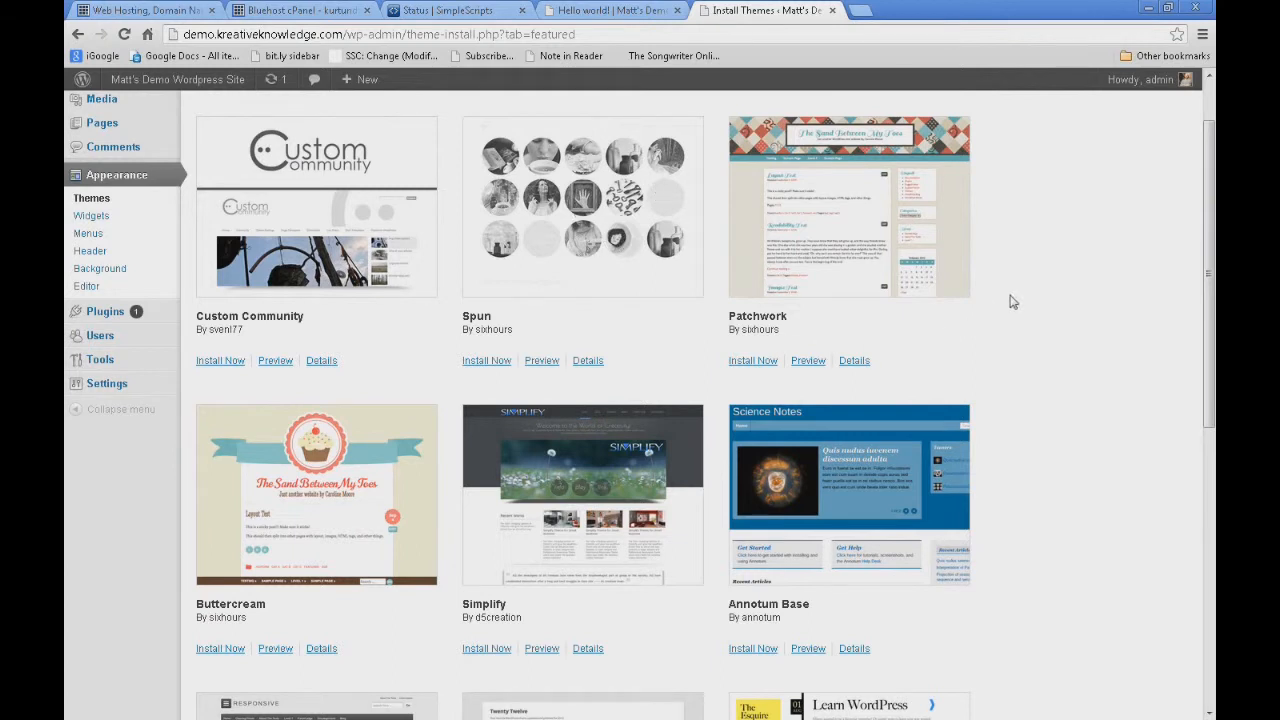
scroll(1012, 302, "down", 1)
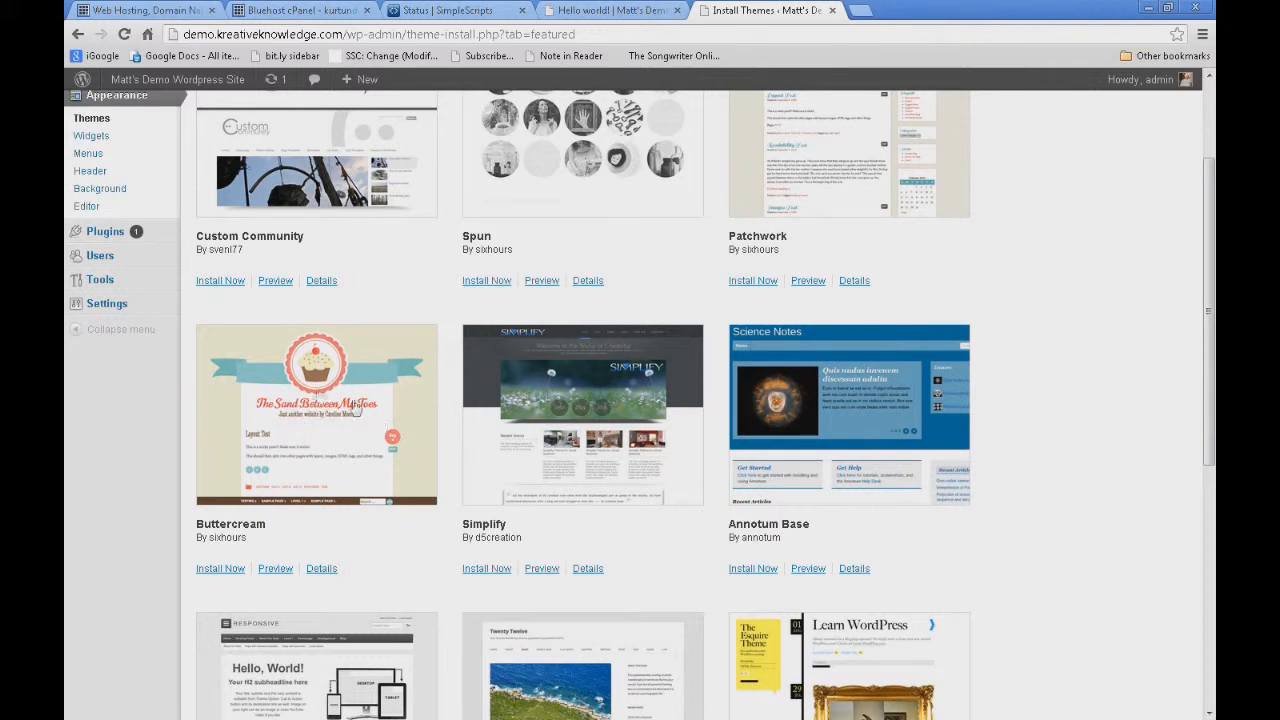
left_click(228, 572)
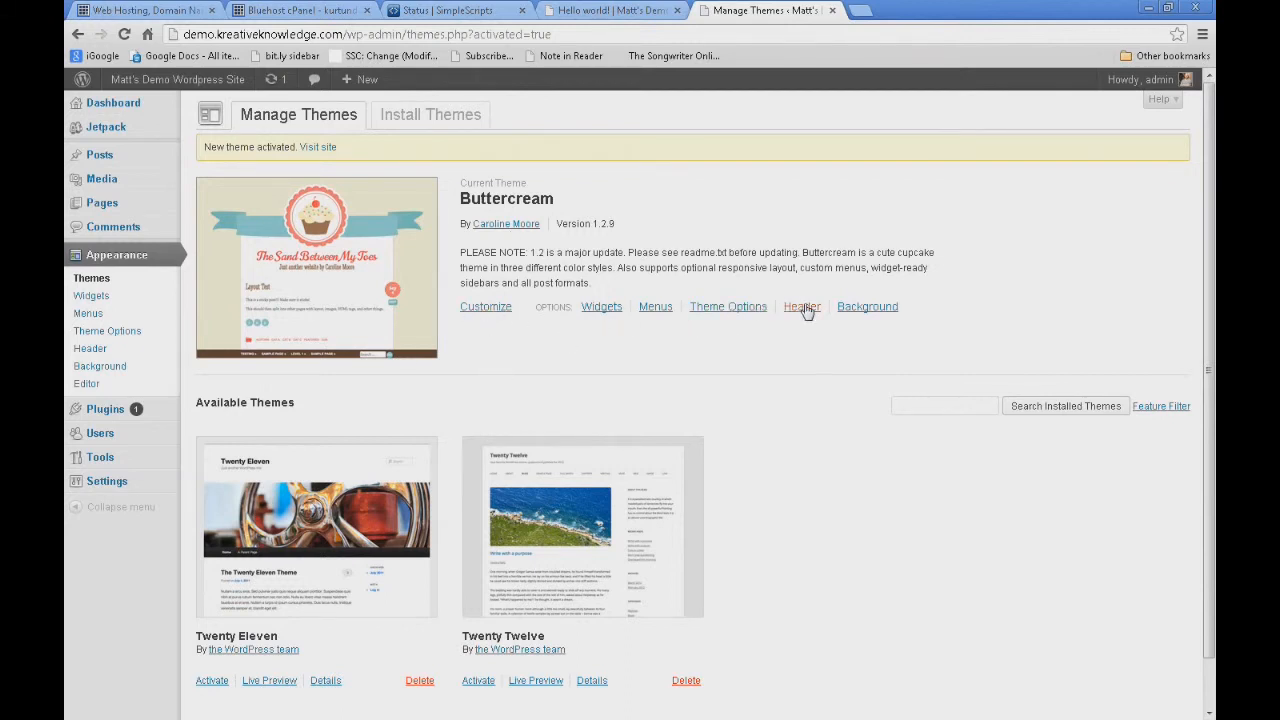
Reload the demo site's Hello world post to view the Buttercream theme, and go to the site's home page
left_click(608, 11)
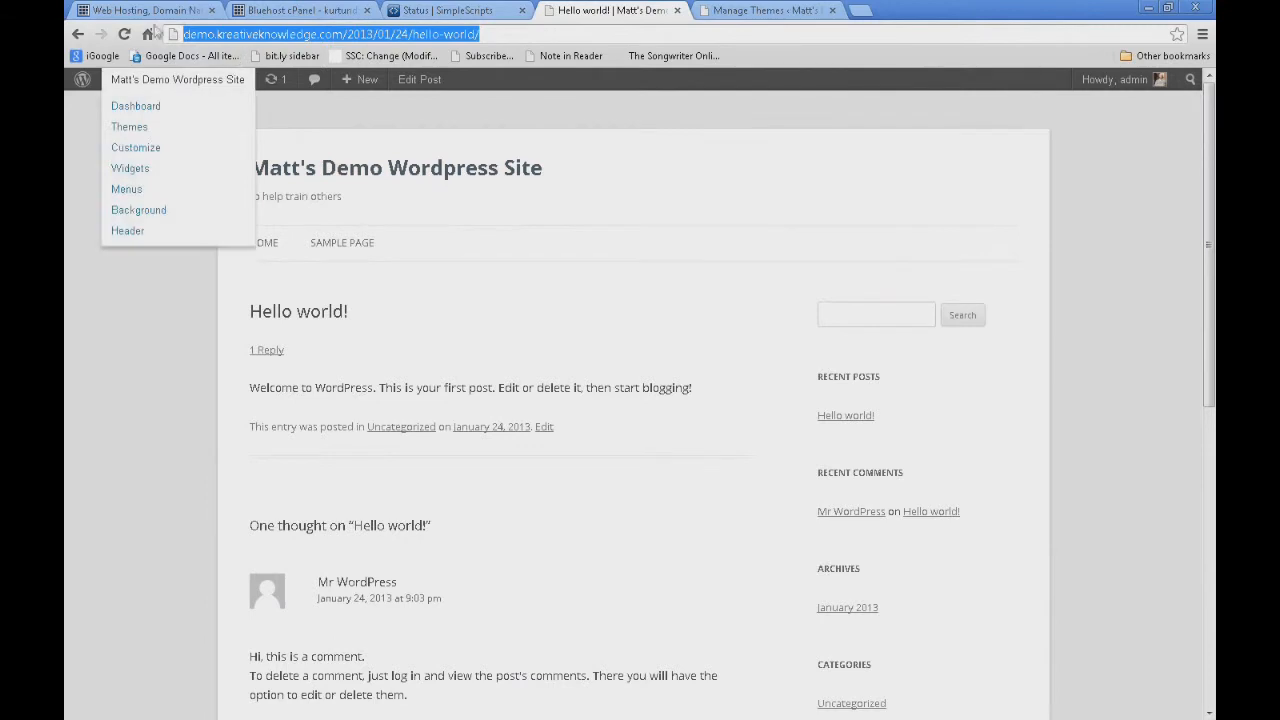
key("Return")
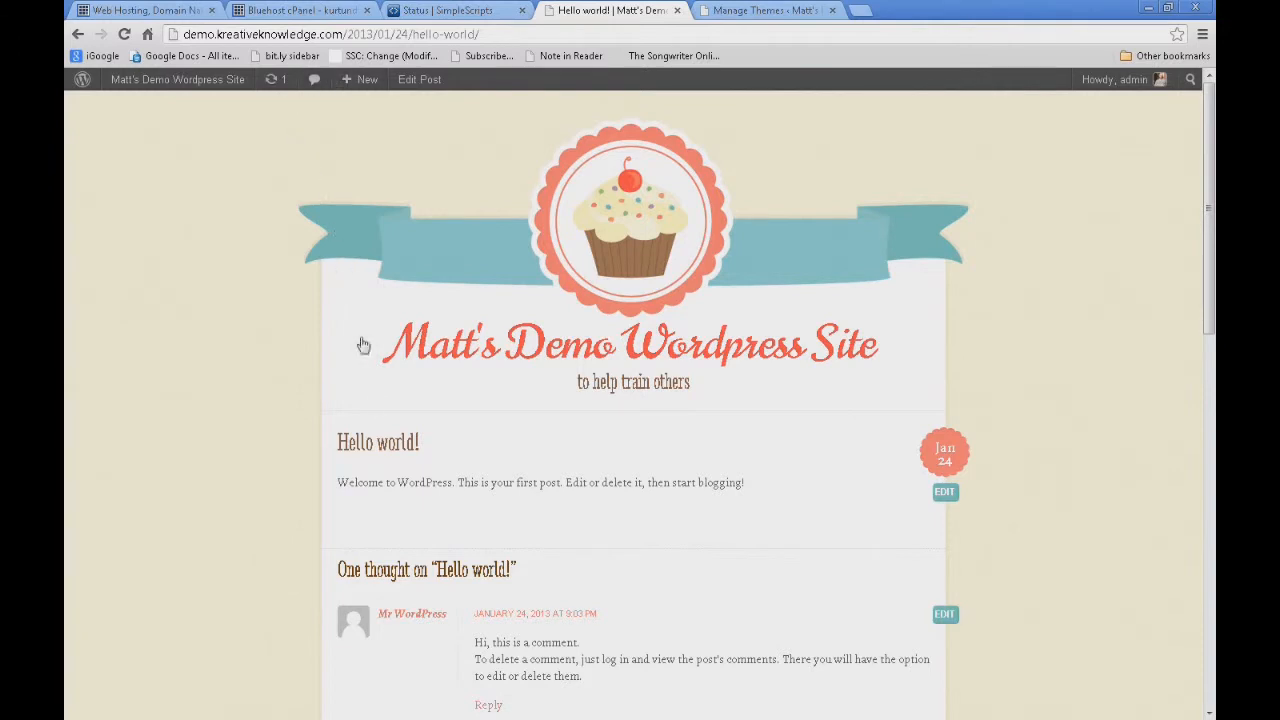
left_click(567, 288)
Return to the WordPress admin and list the newest themes in the theme installer
left_click(738, 12)
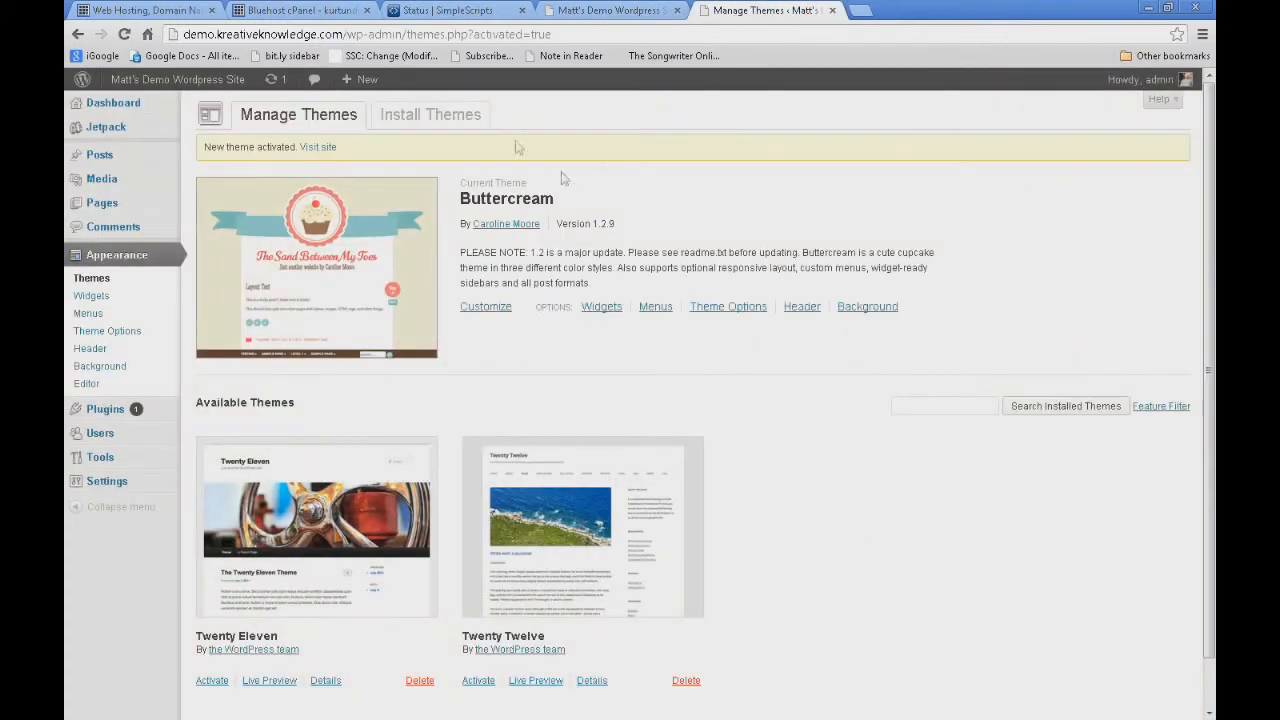
left_click(421, 121)
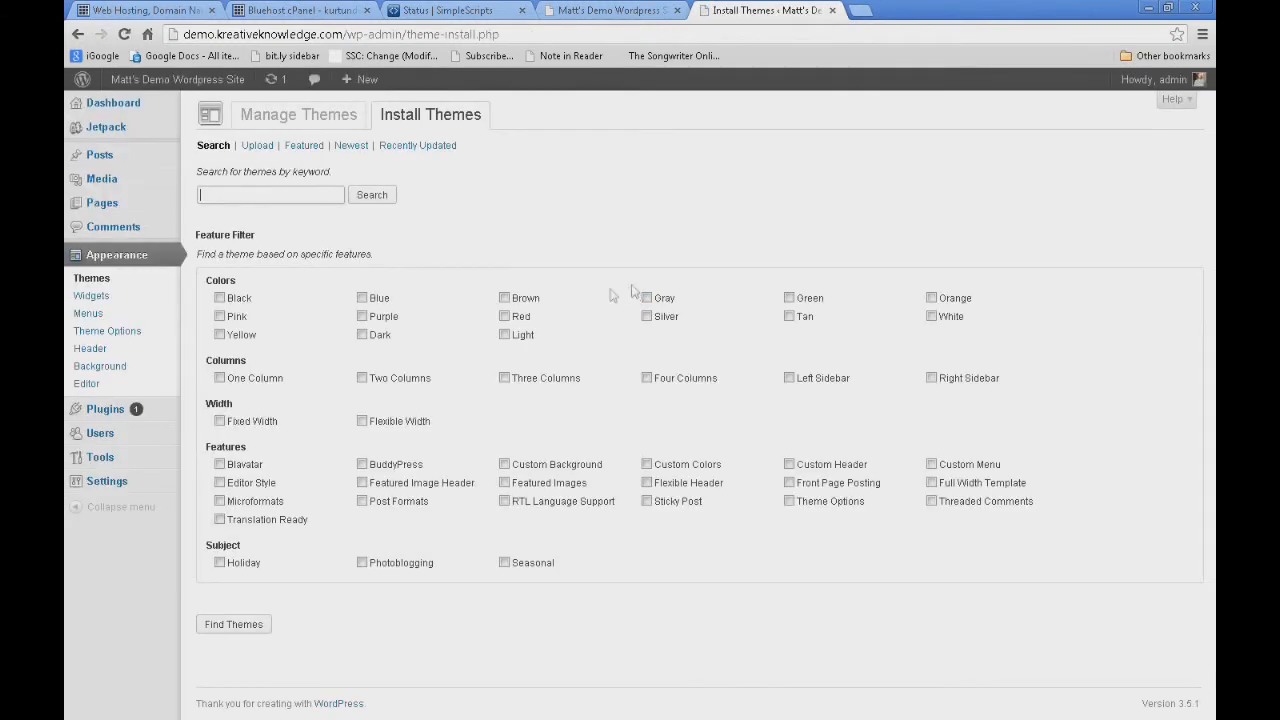
left_click(351, 147)
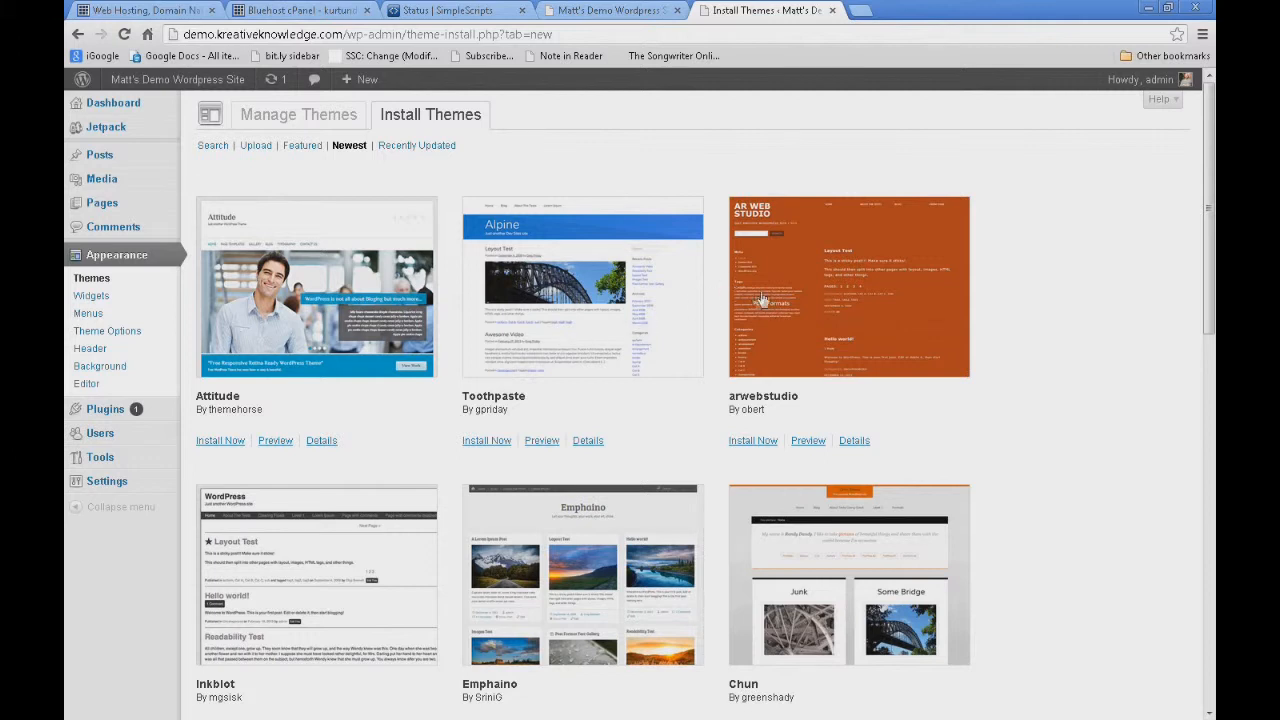
Read the details of the Emphaino theme among the newest themes, install it and activate it
scroll(763, 311, "down", 1)
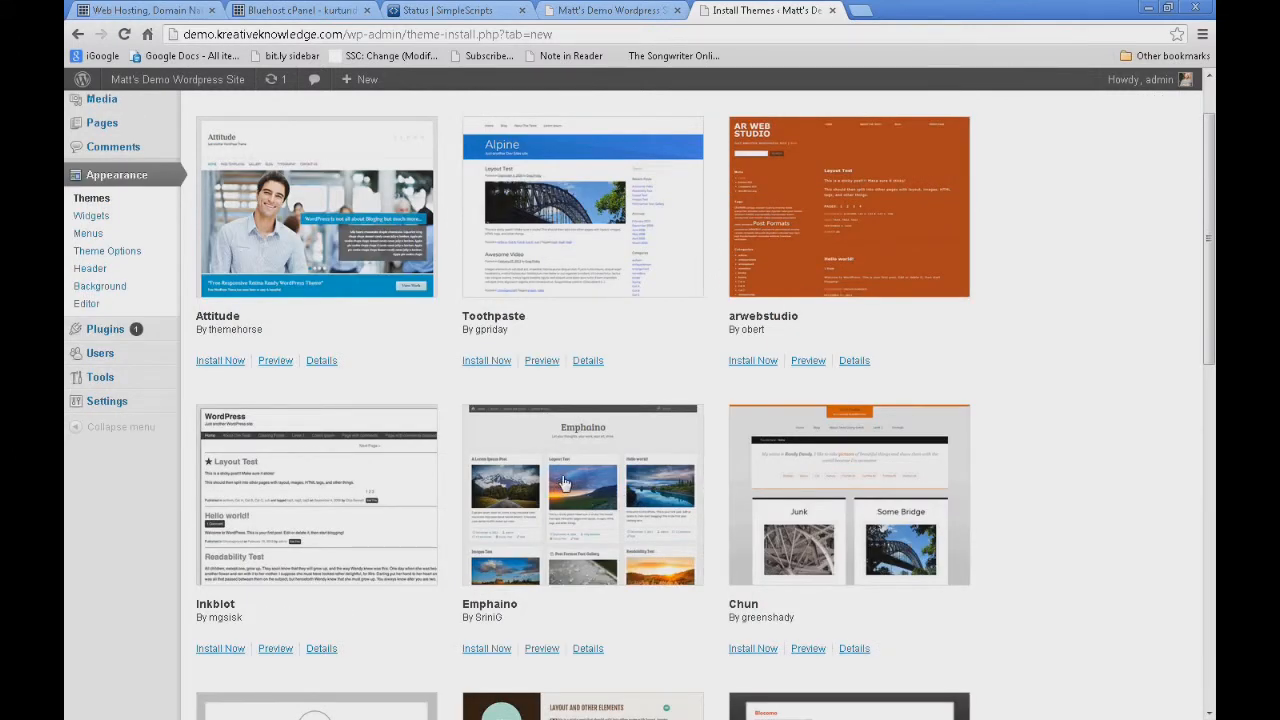
scroll(565, 480, "down", 2)
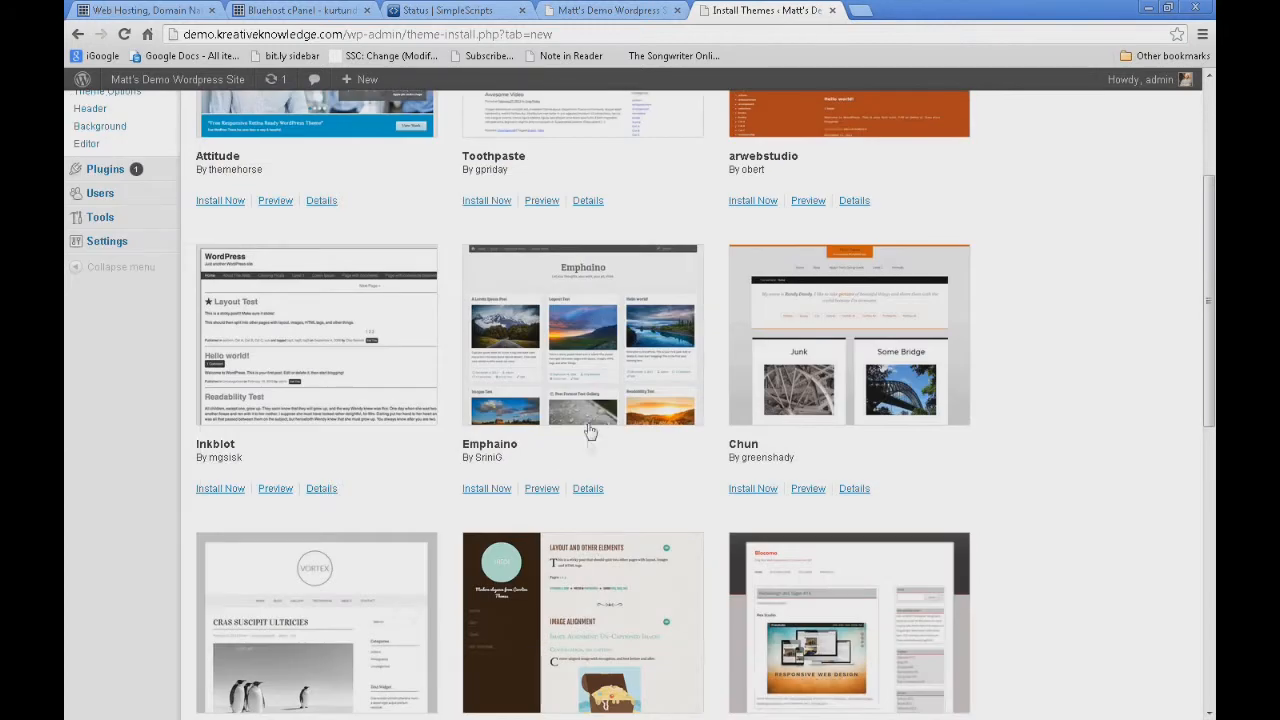
left_click(588, 489)
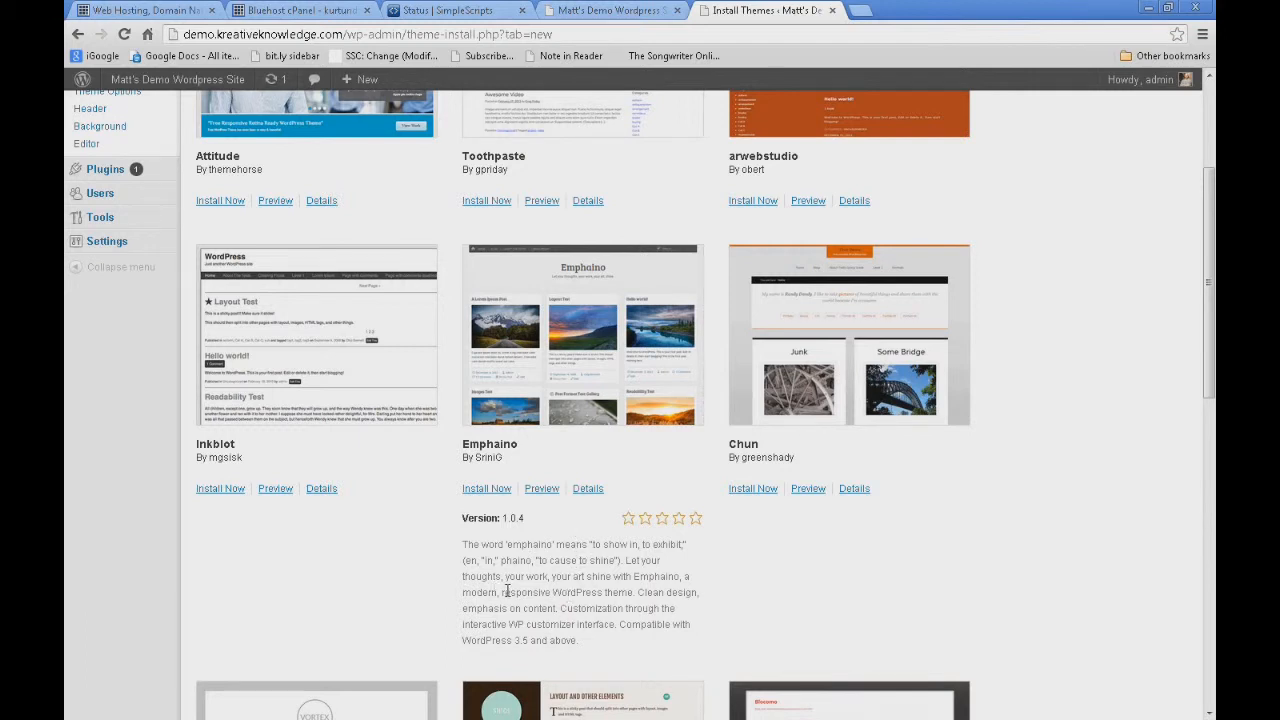
left_click_drag(502, 592, 637, 596)
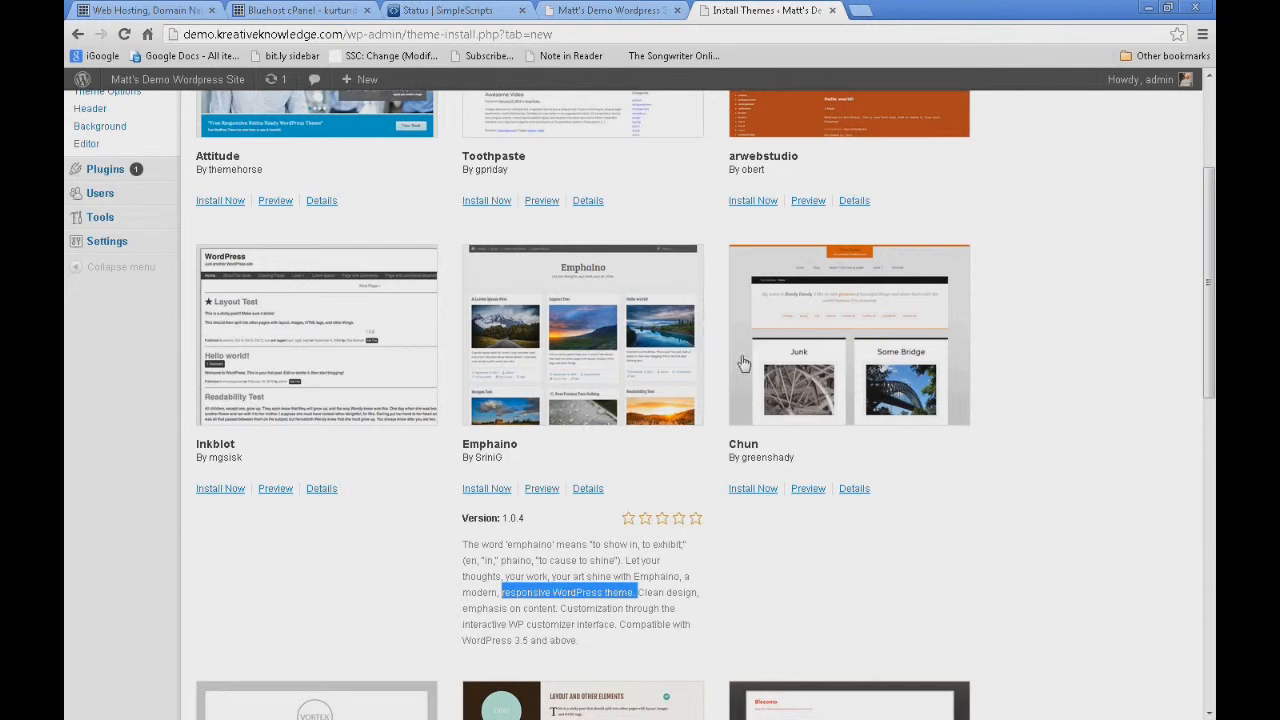
left_click(481, 491)
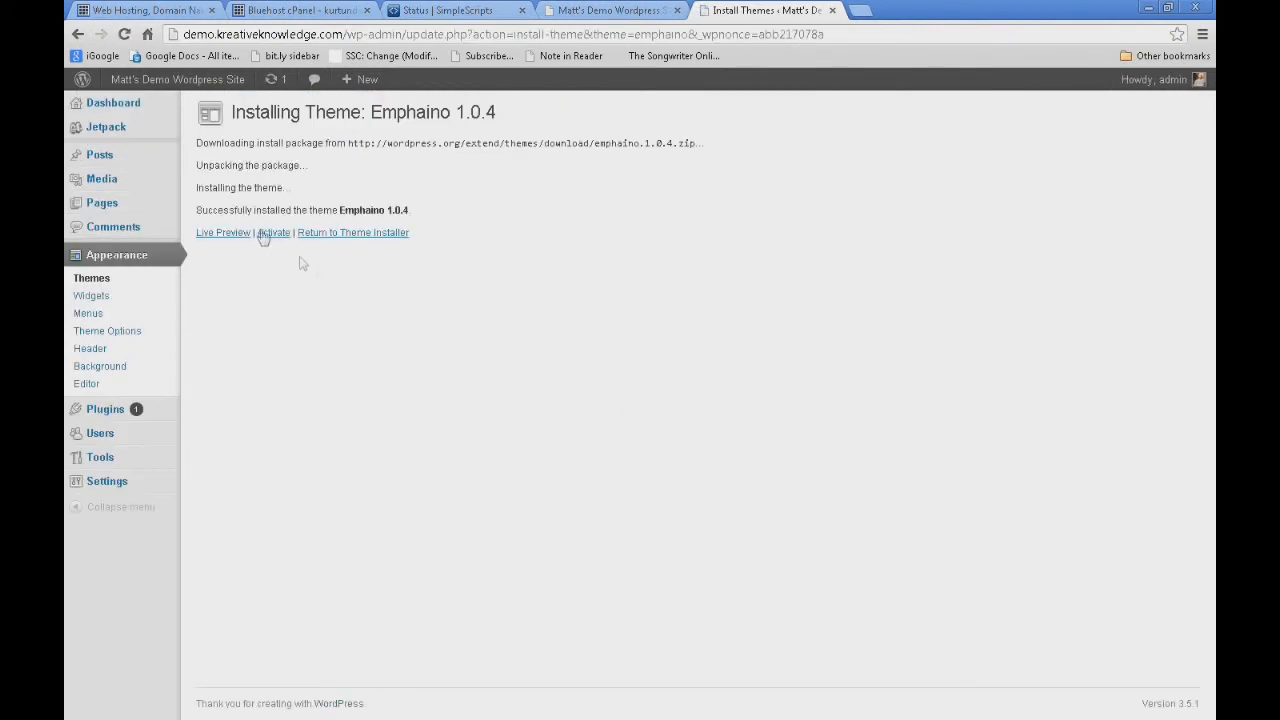
left_click(270, 233)
Reload the demo site's home page to view the Emphaino theme, and return to the theme management page
left_click(603, 11)
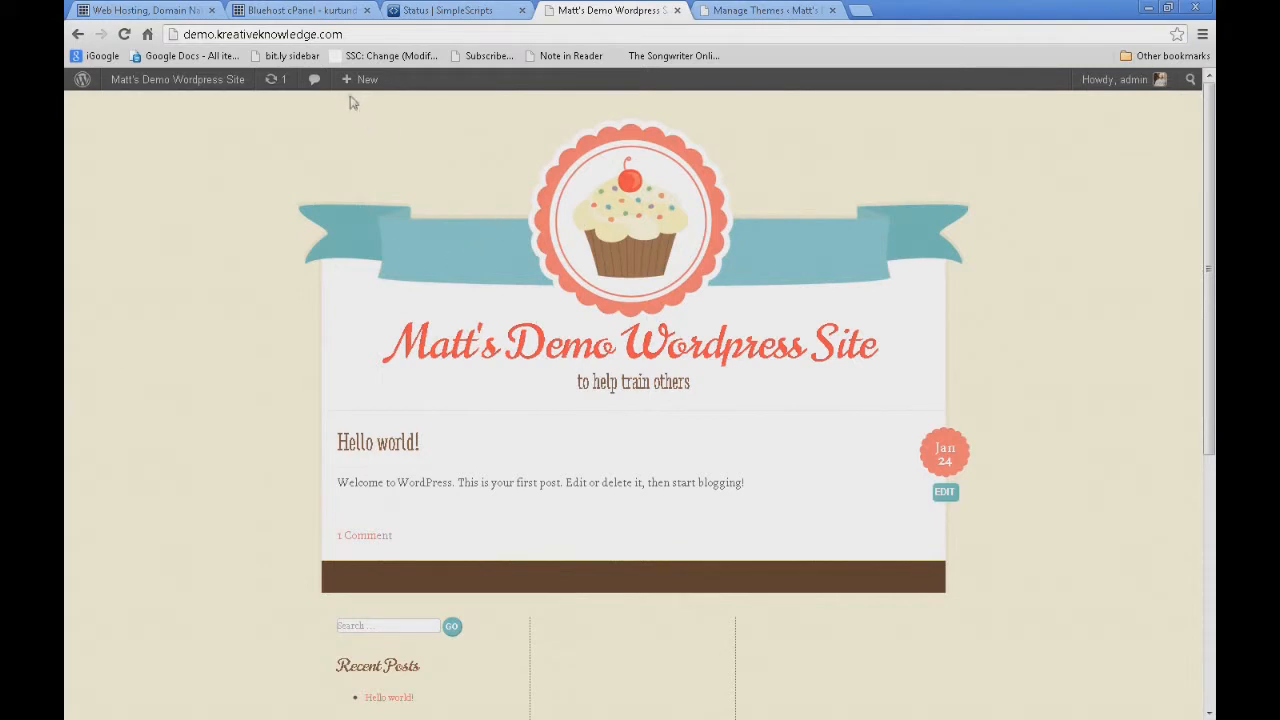
left_click(125, 35)
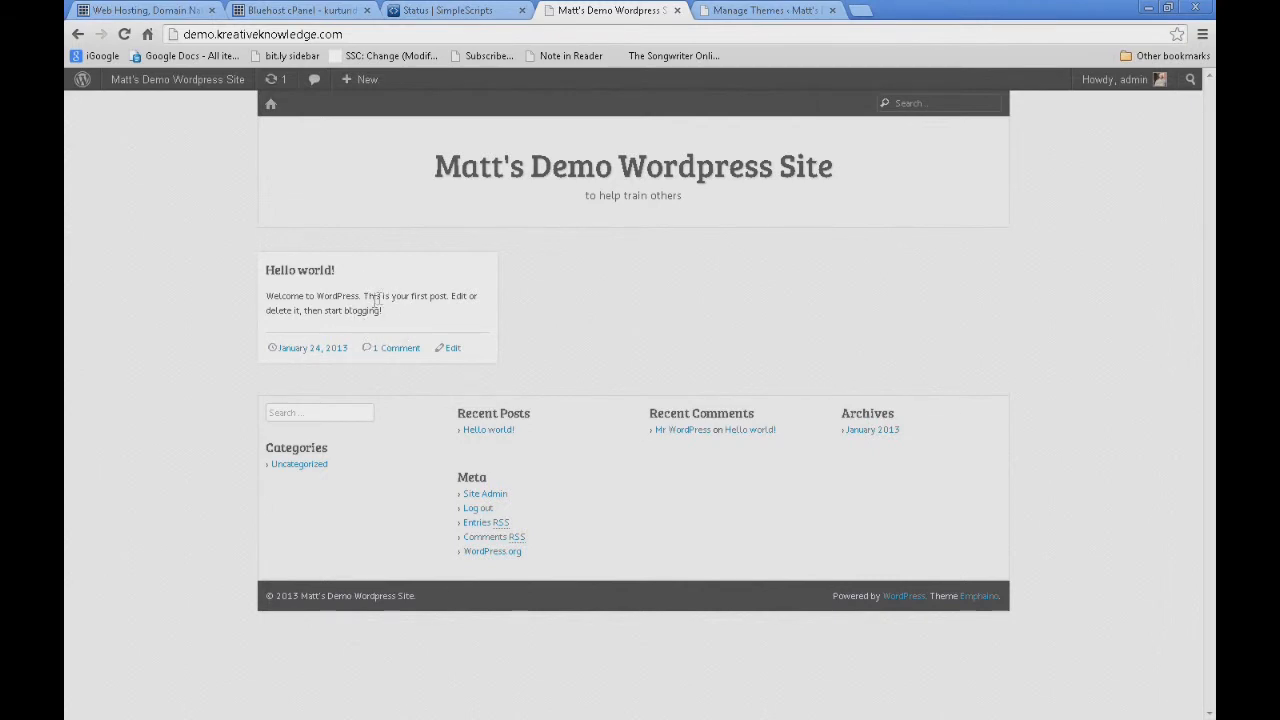
left_click(749, 12)
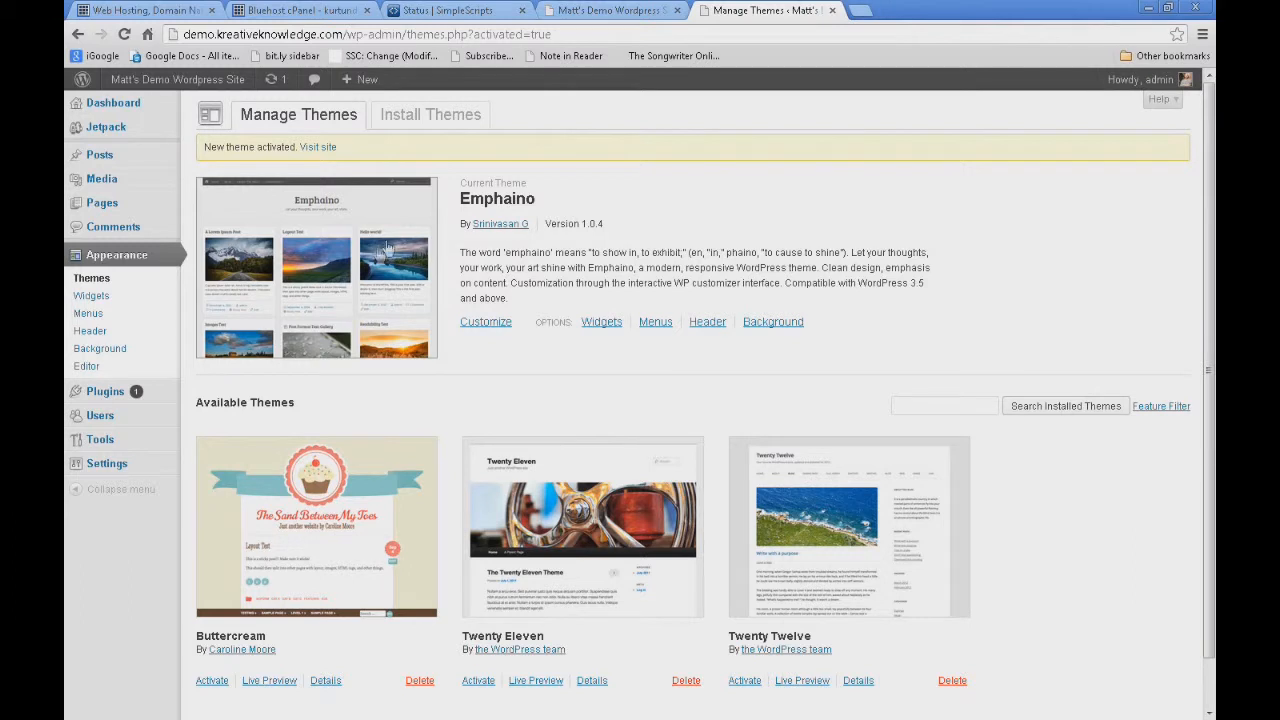
Open the Emphaino theme customizer and examine the site title, tagline and logo image upload settings
left_click(491, 326)
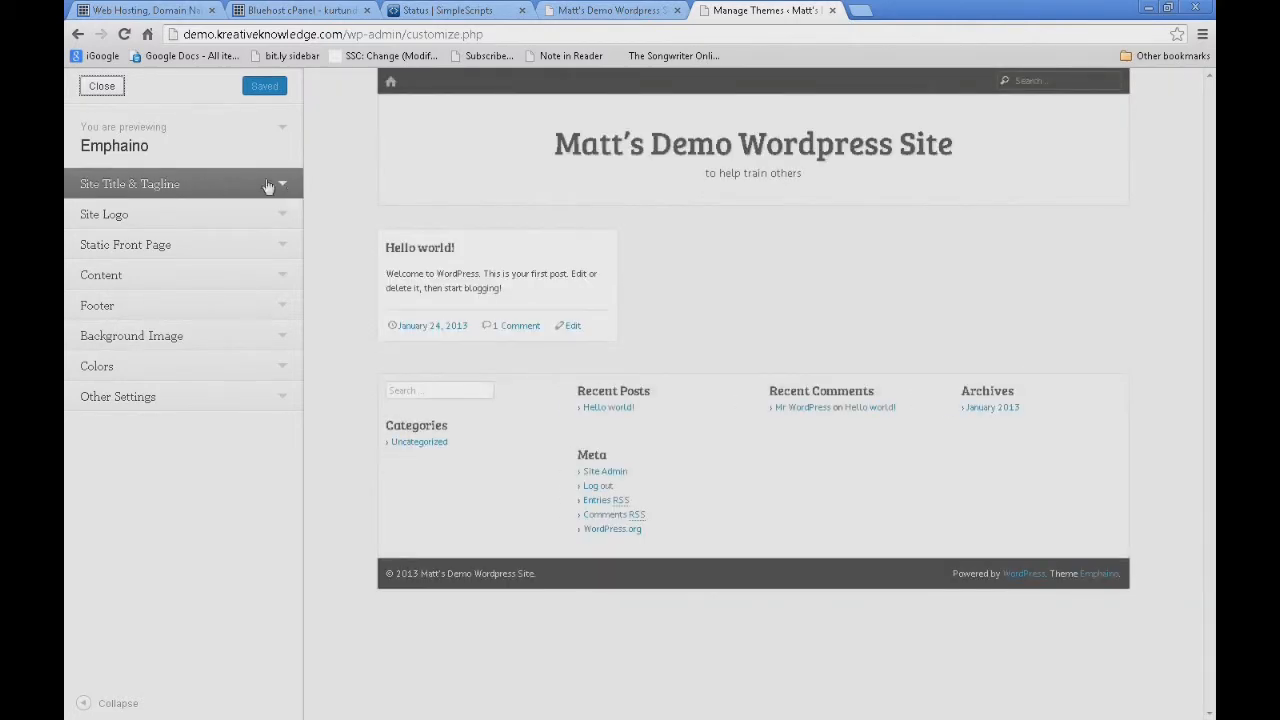
left_click(280, 186)
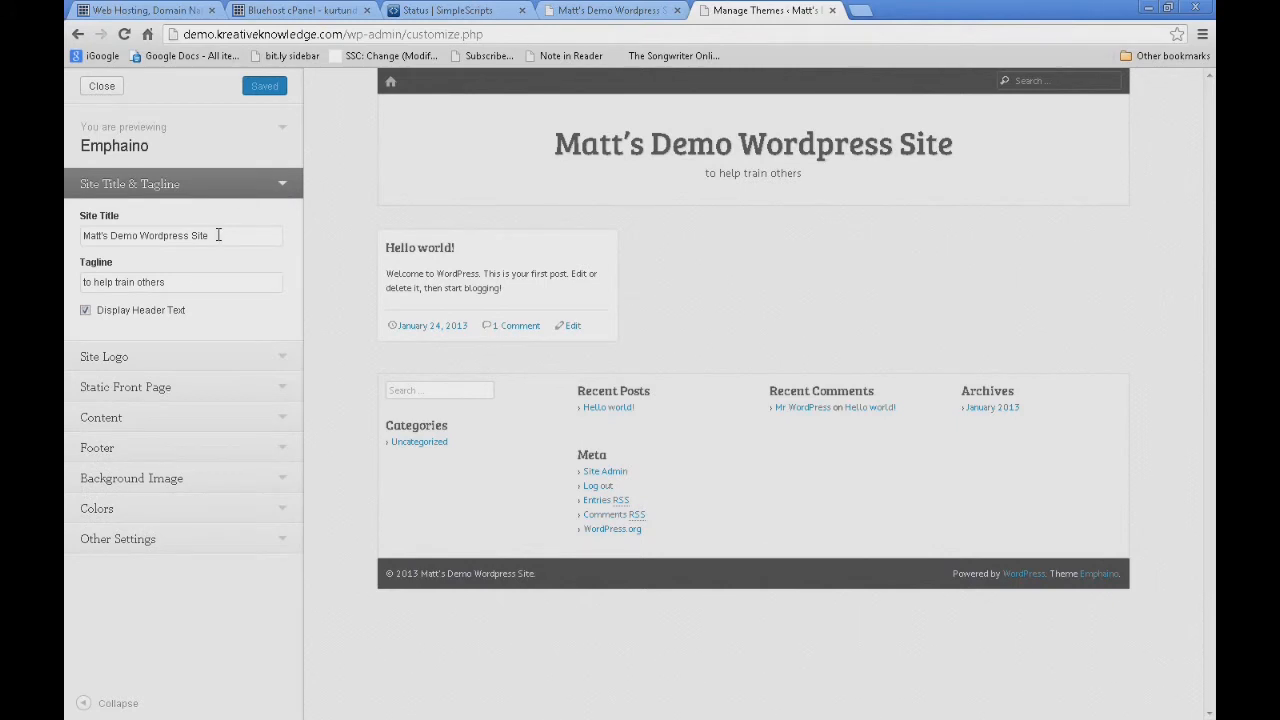
left_click(284, 187)
left_click(282, 220)
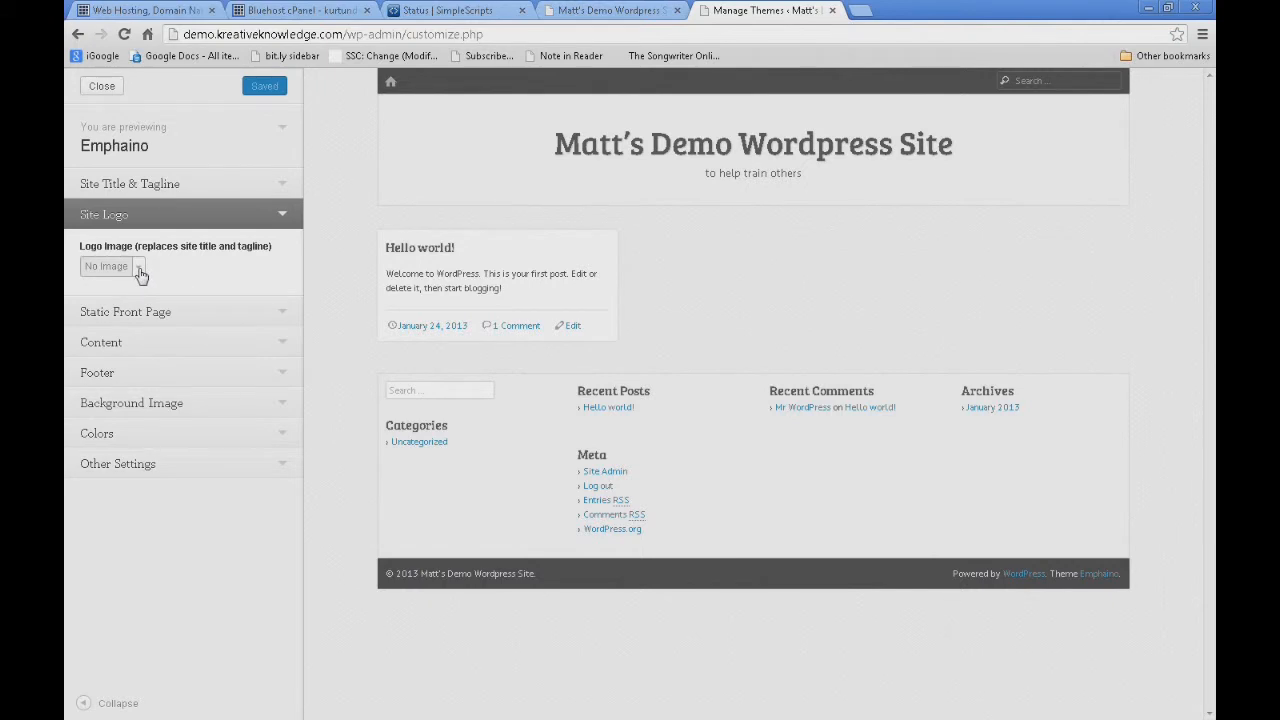
left_click(140, 272)
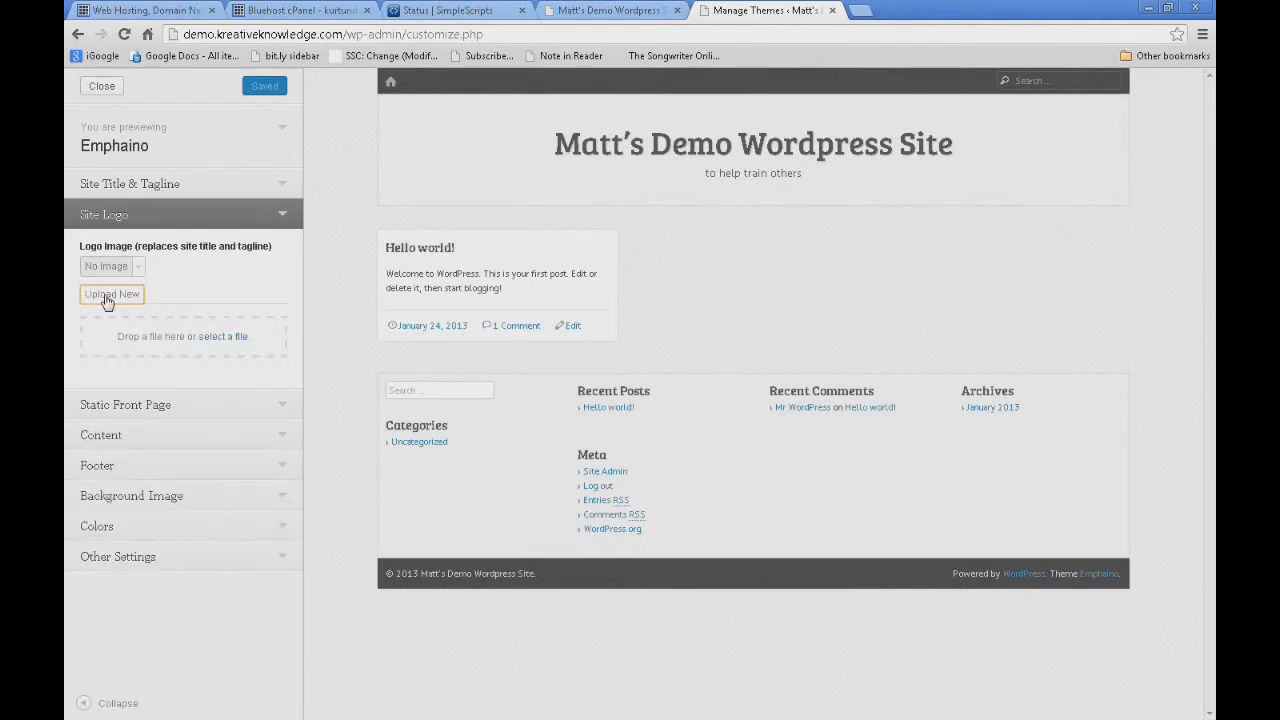
left_click(282, 214)
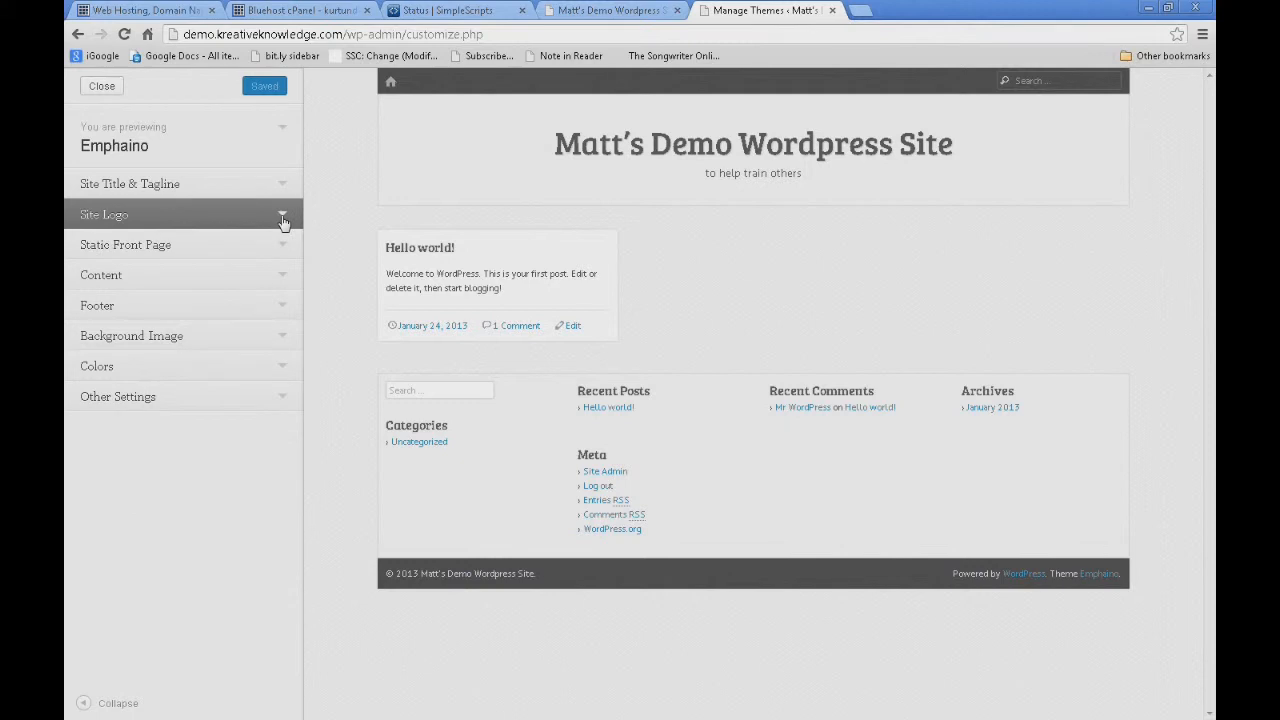
Review the customizer's content layout options for the blog home and archives against the live demo site
left_click(281, 284)
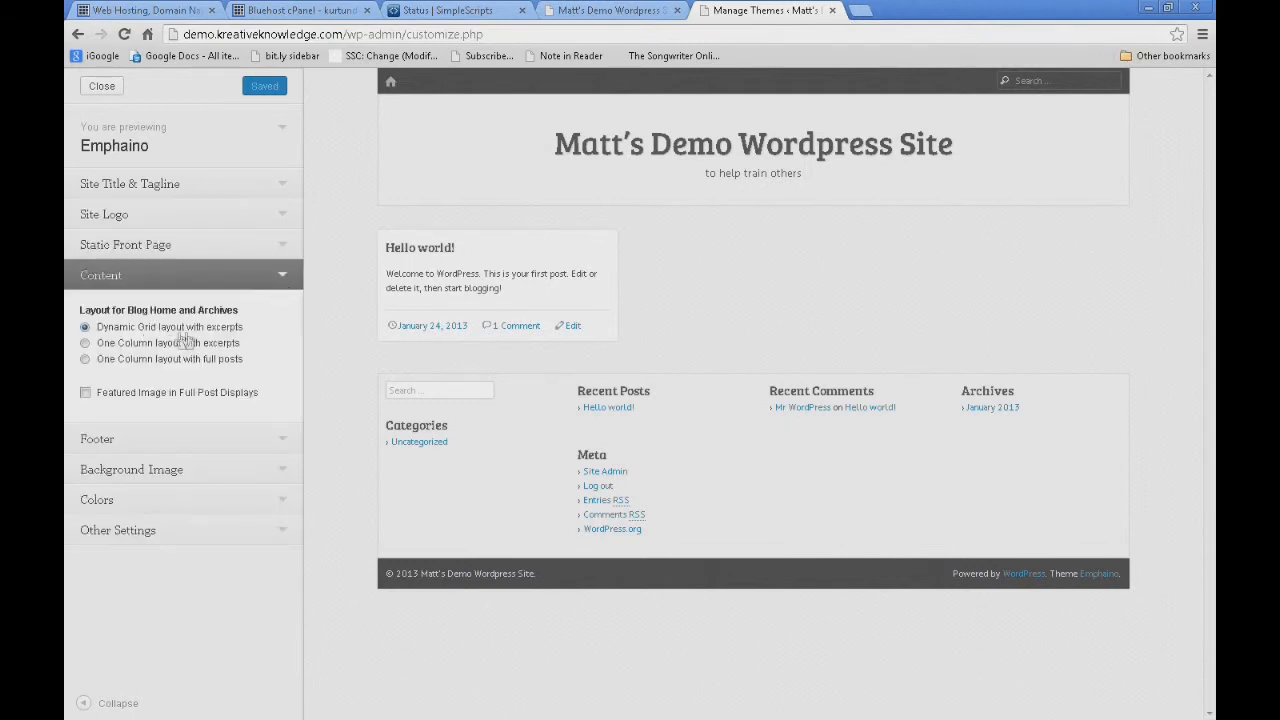
left_click(608, 10)
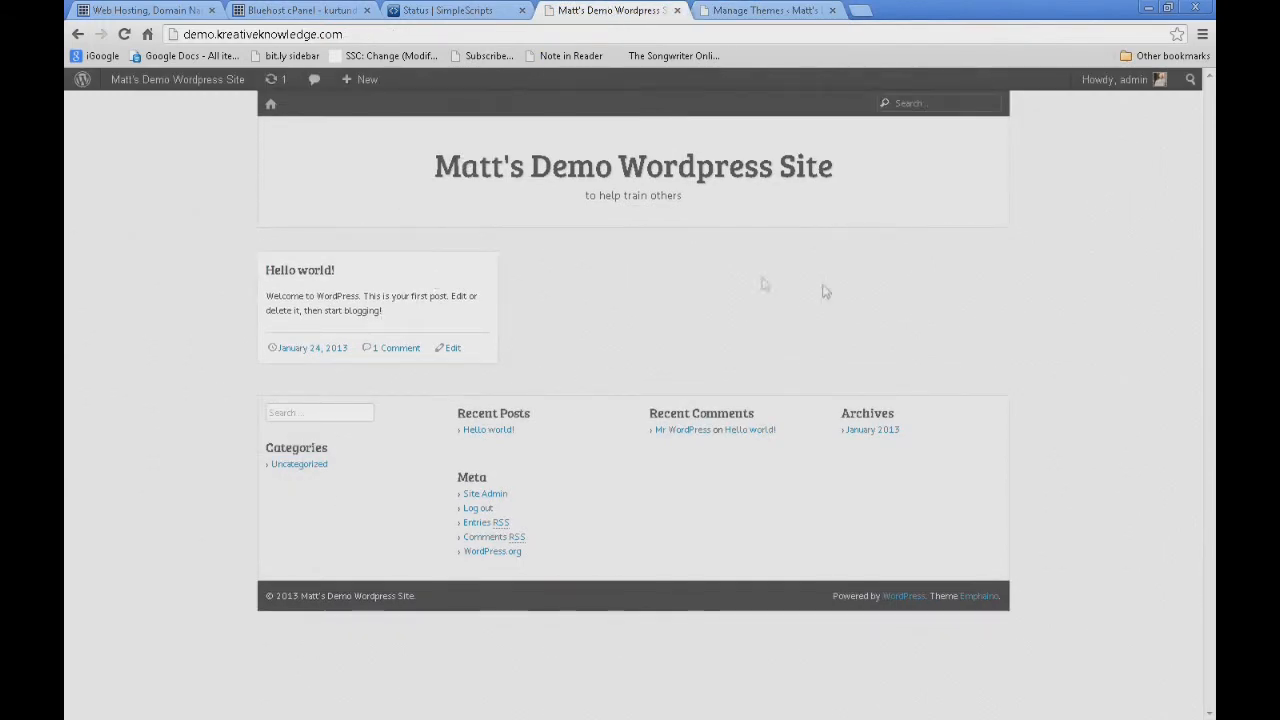
left_click(770, 10)
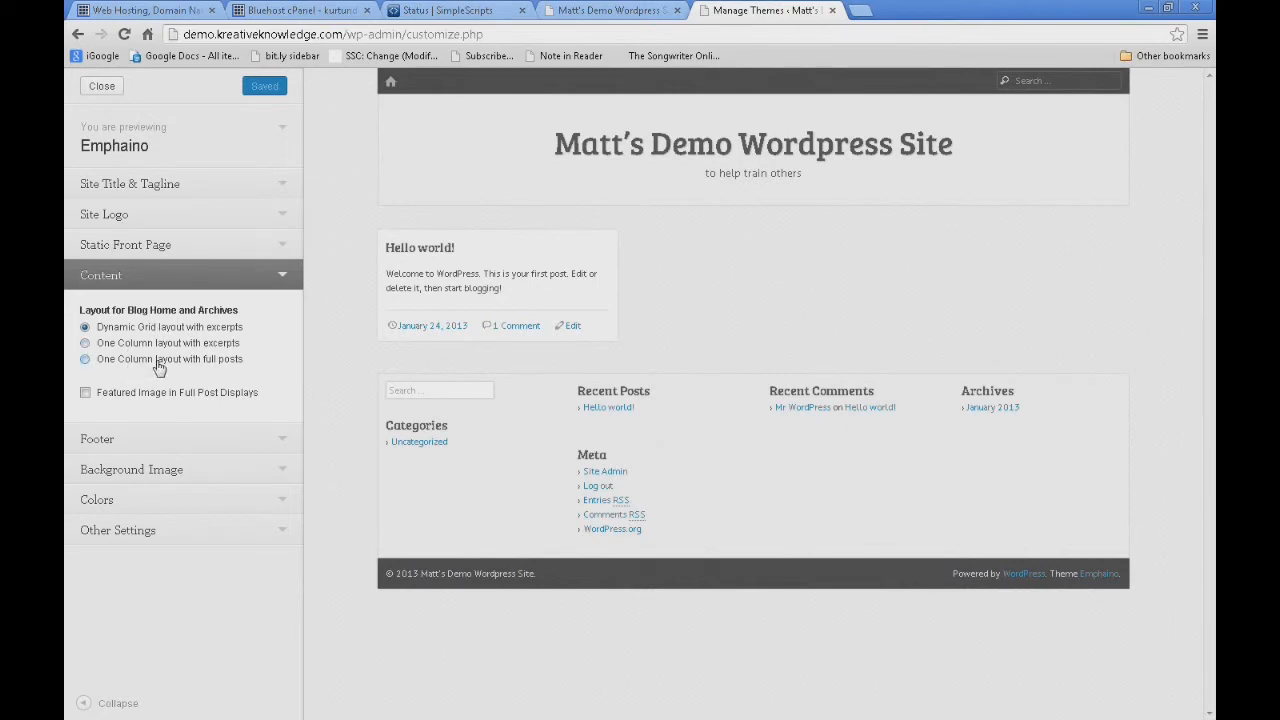
left_click(282, 279)
Examine the customizer's footer text and its background image repeat, position and attachment settings
left_click(284, 306)
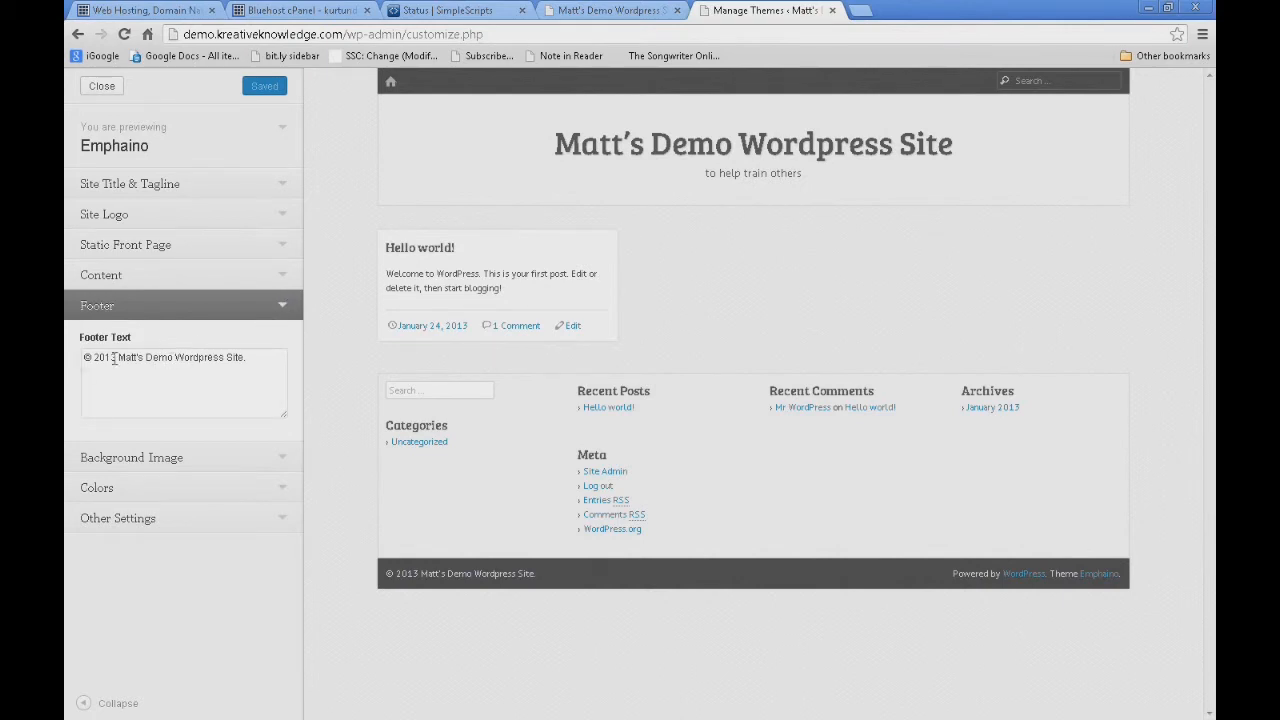
left_click(284, 306)
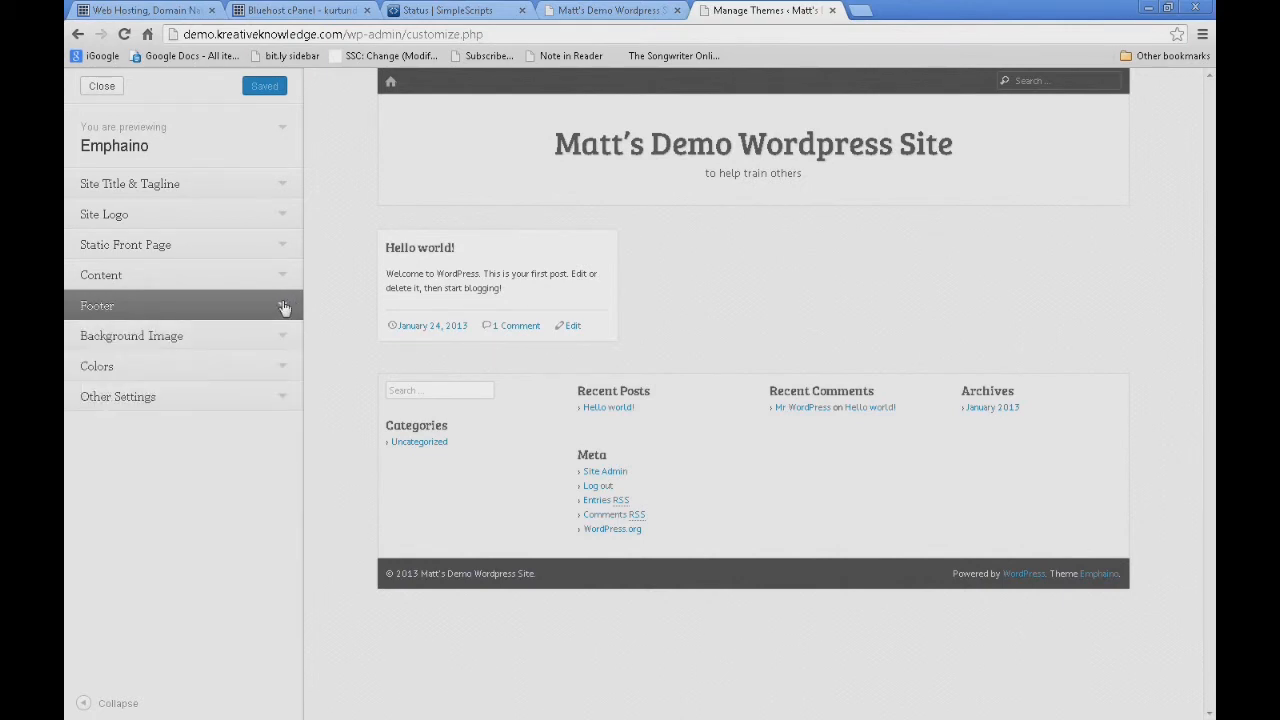
left_click(276, 340)
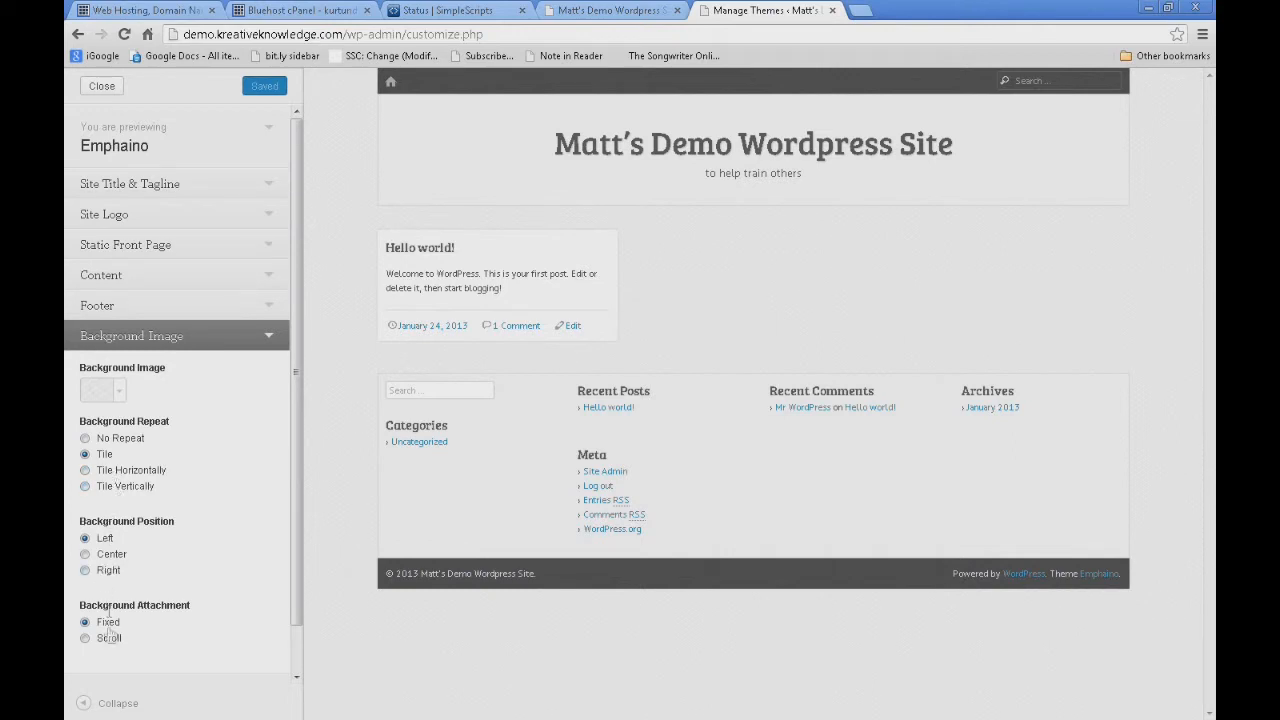
left_click(269, 337)
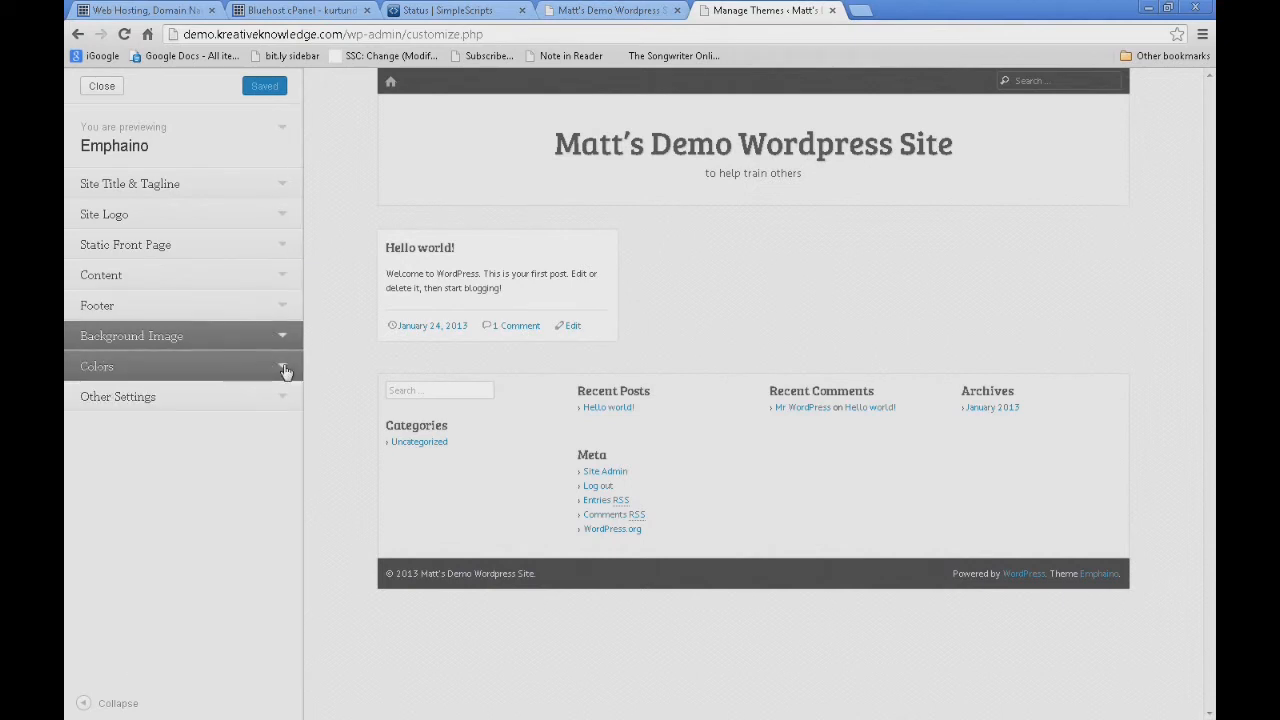
Set the Emphaino theme's header text color to the red preset #dd3333 in the customizer, then save and publish the change
left_click(283, 368)
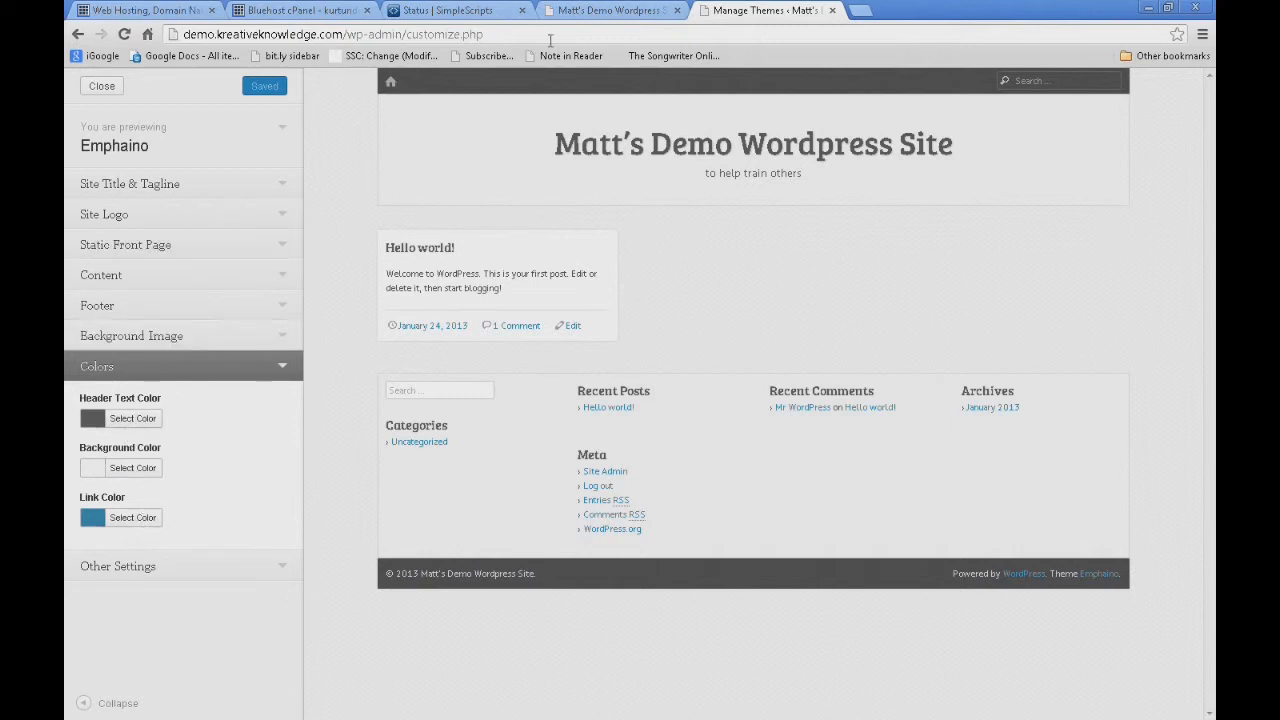
left_click(600, 10)
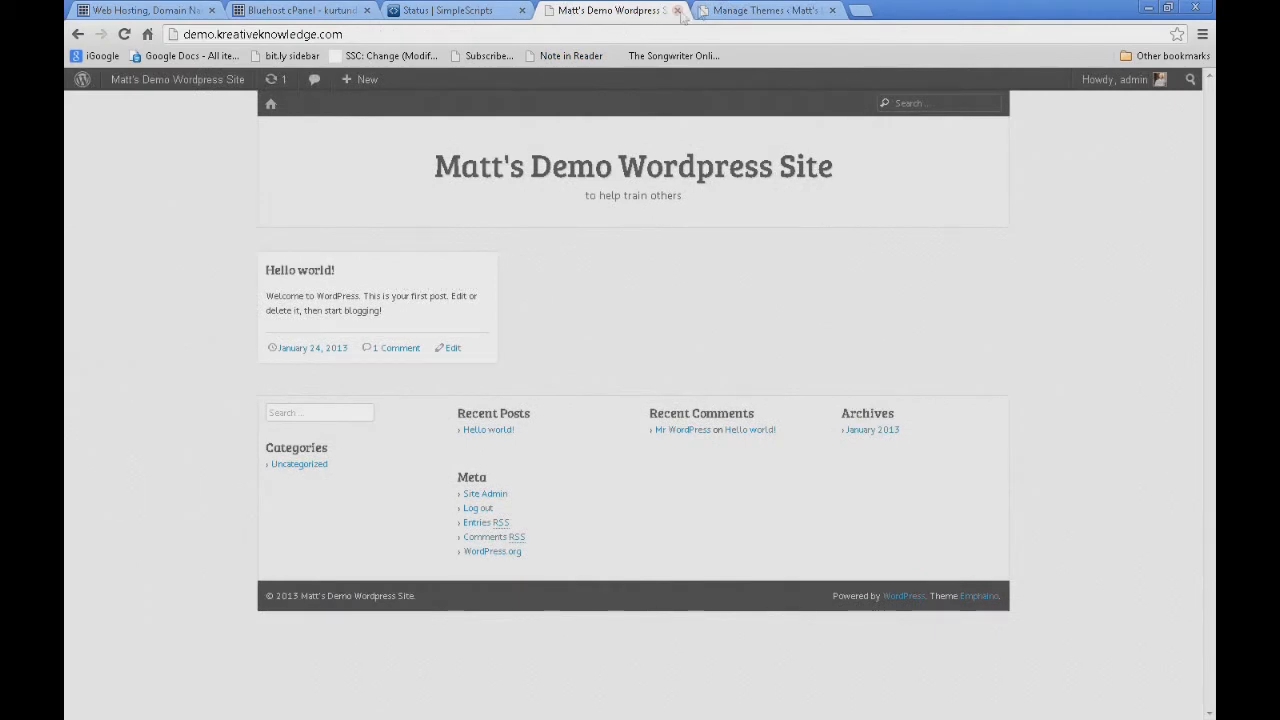
left_click(760, 10)
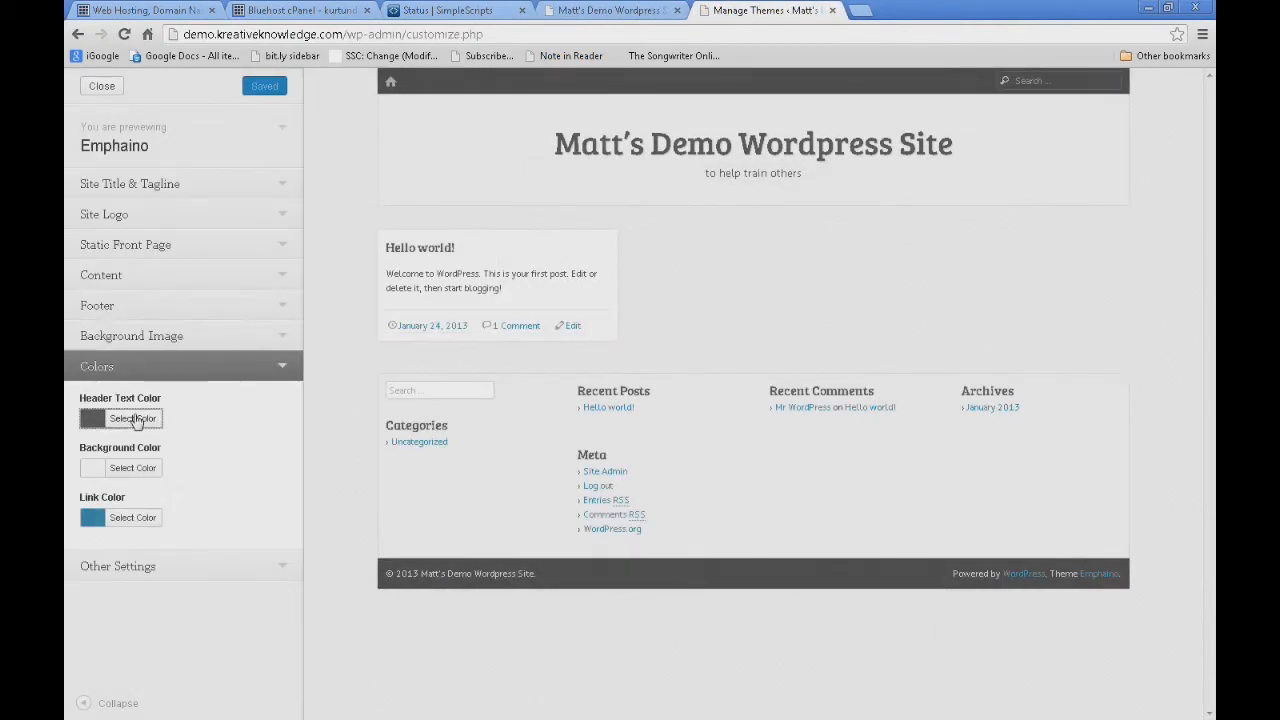
left_click(135, 418)
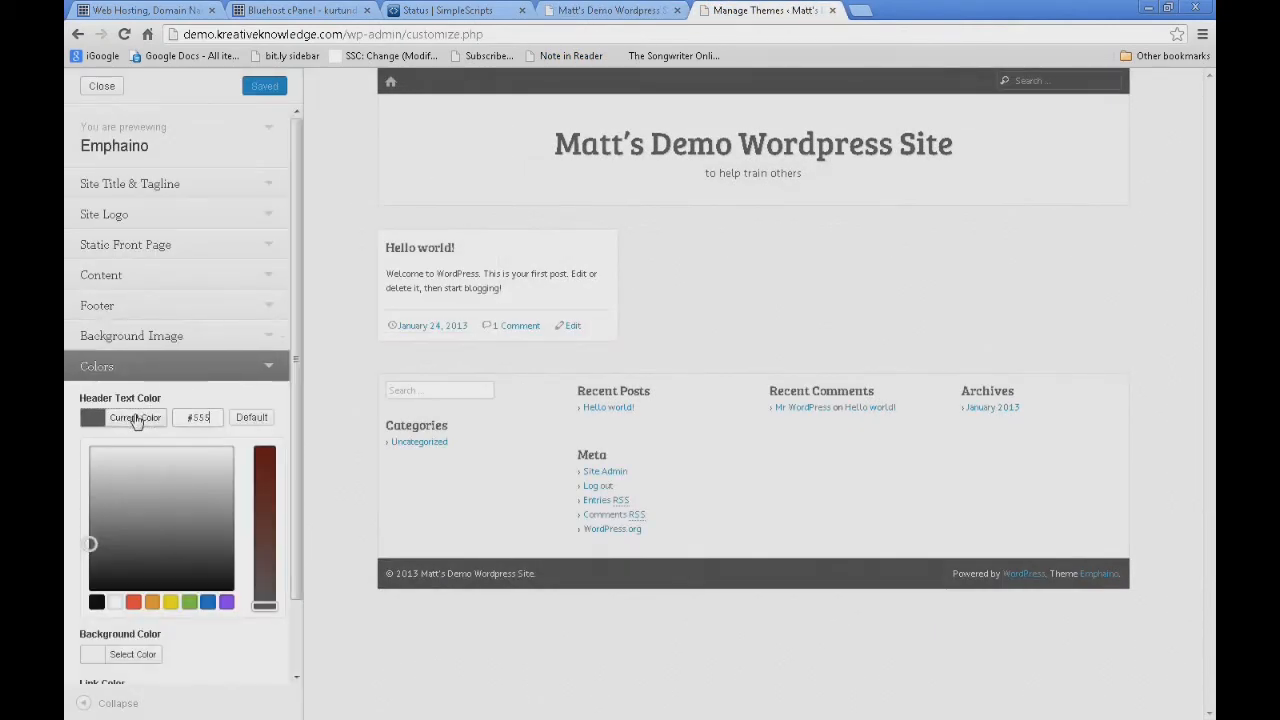
left_click(132, 603)
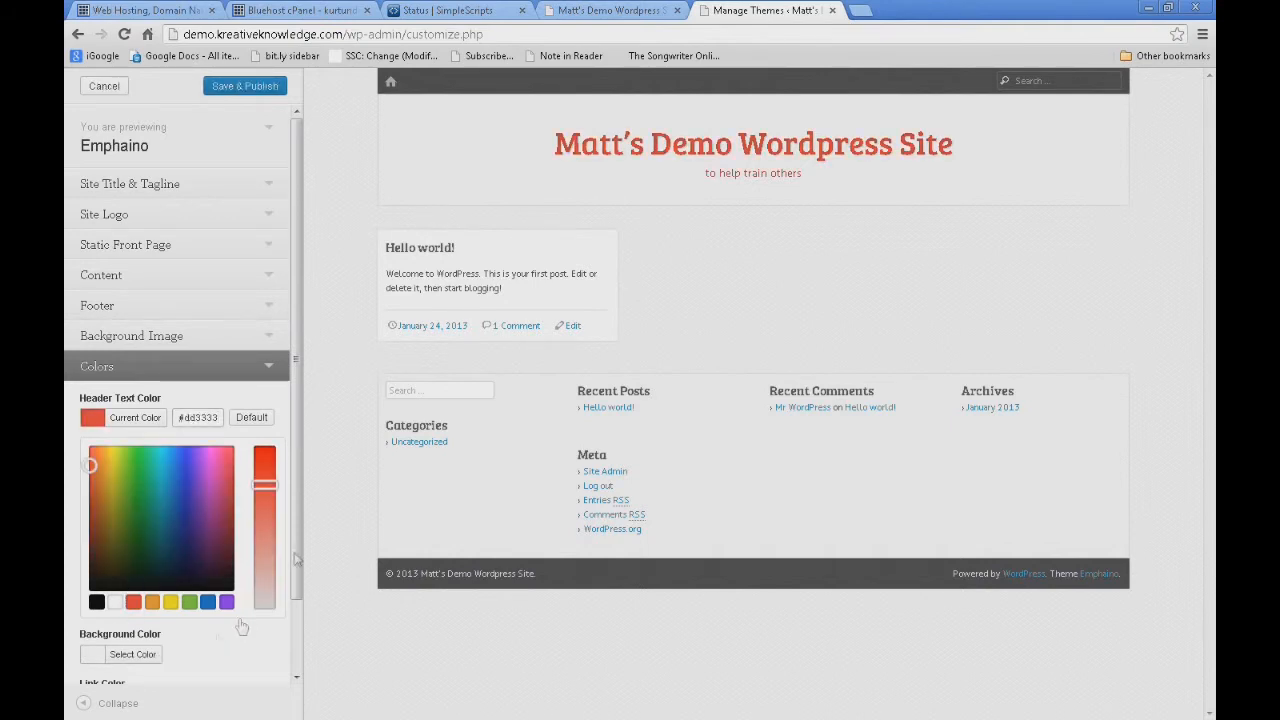
scroll(250, 635, "down", 2)
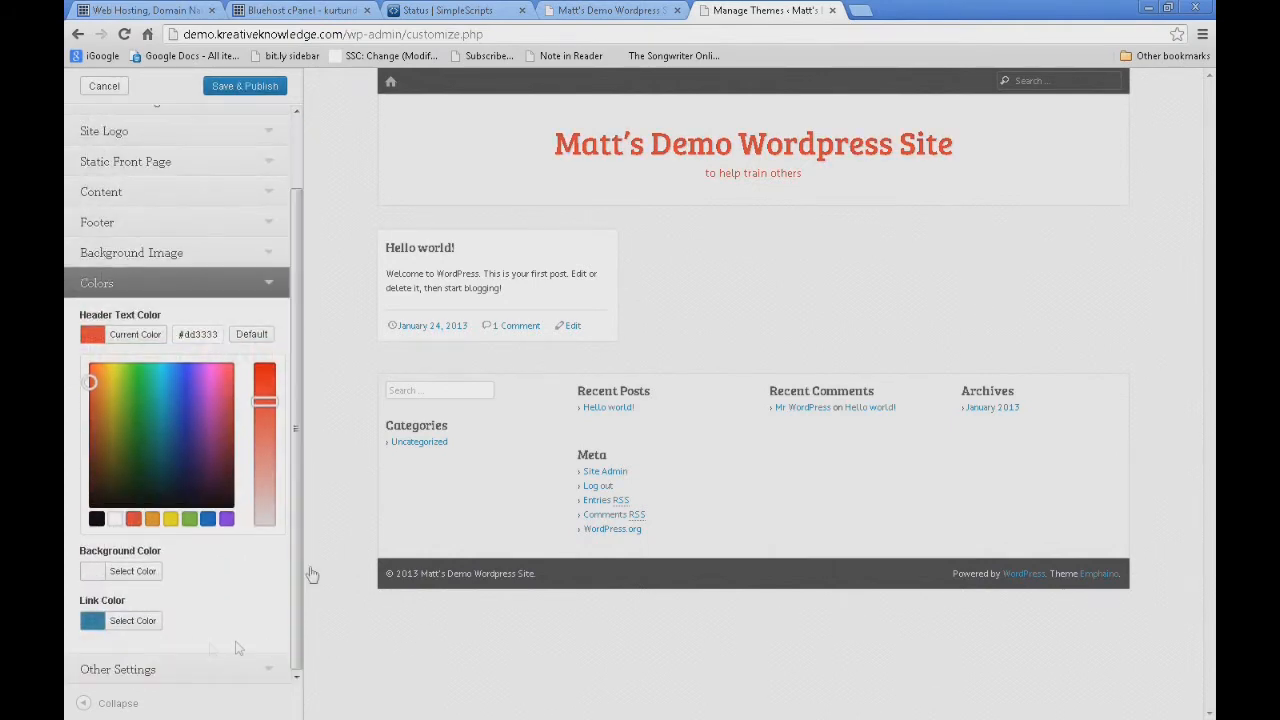
left_click(246, 86)
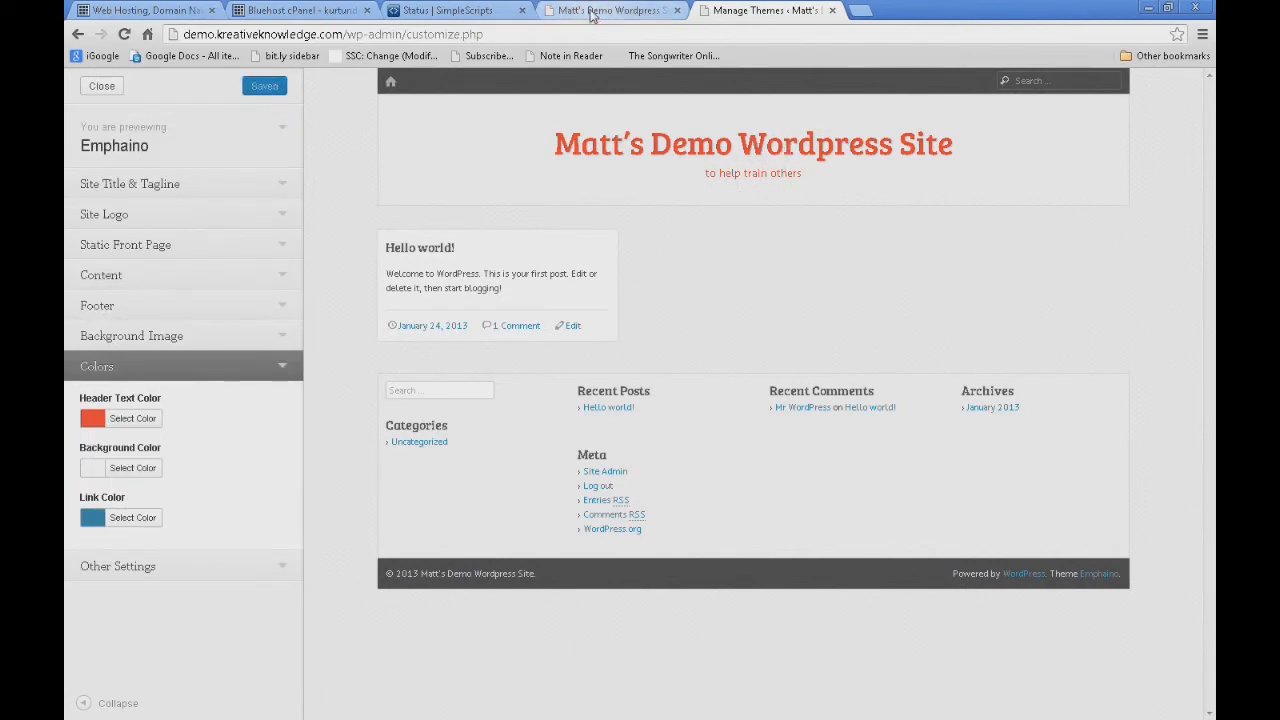
Reload the demo site's live home page to check the header text color, and return to the theme customizer
left_click(592, 14)
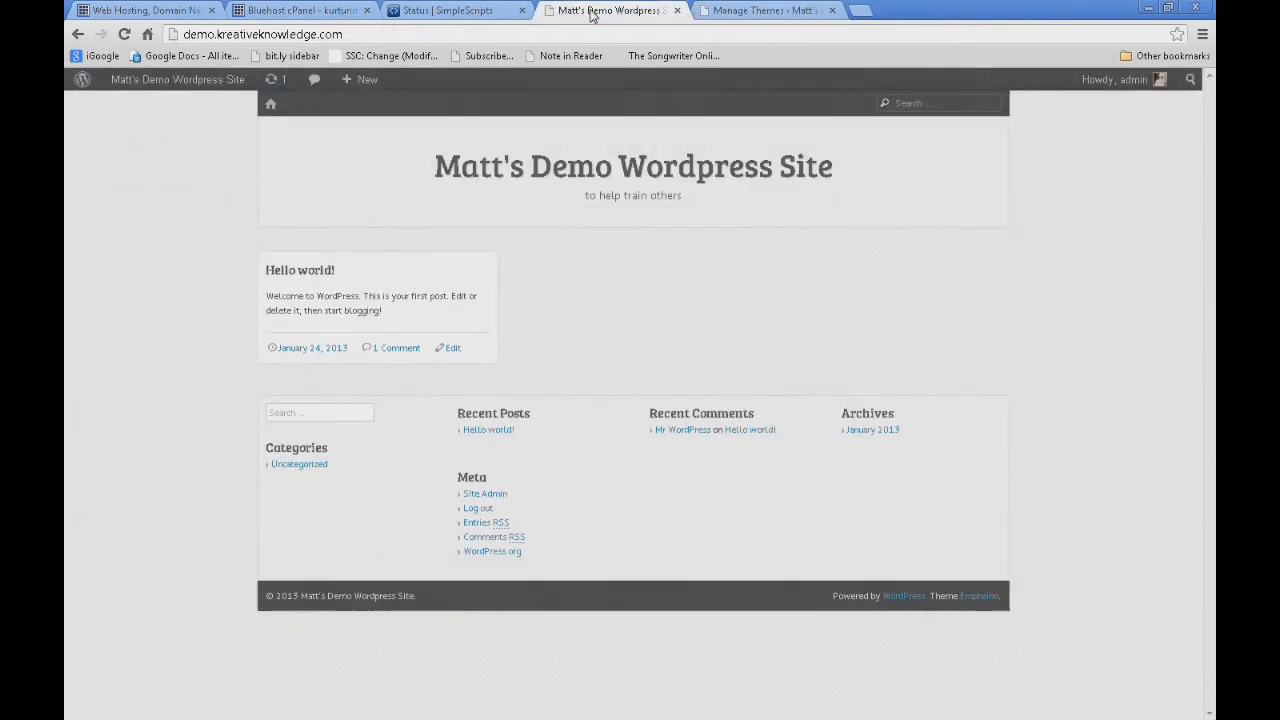
mouse_move(235, 80)
left_click(178, 79)
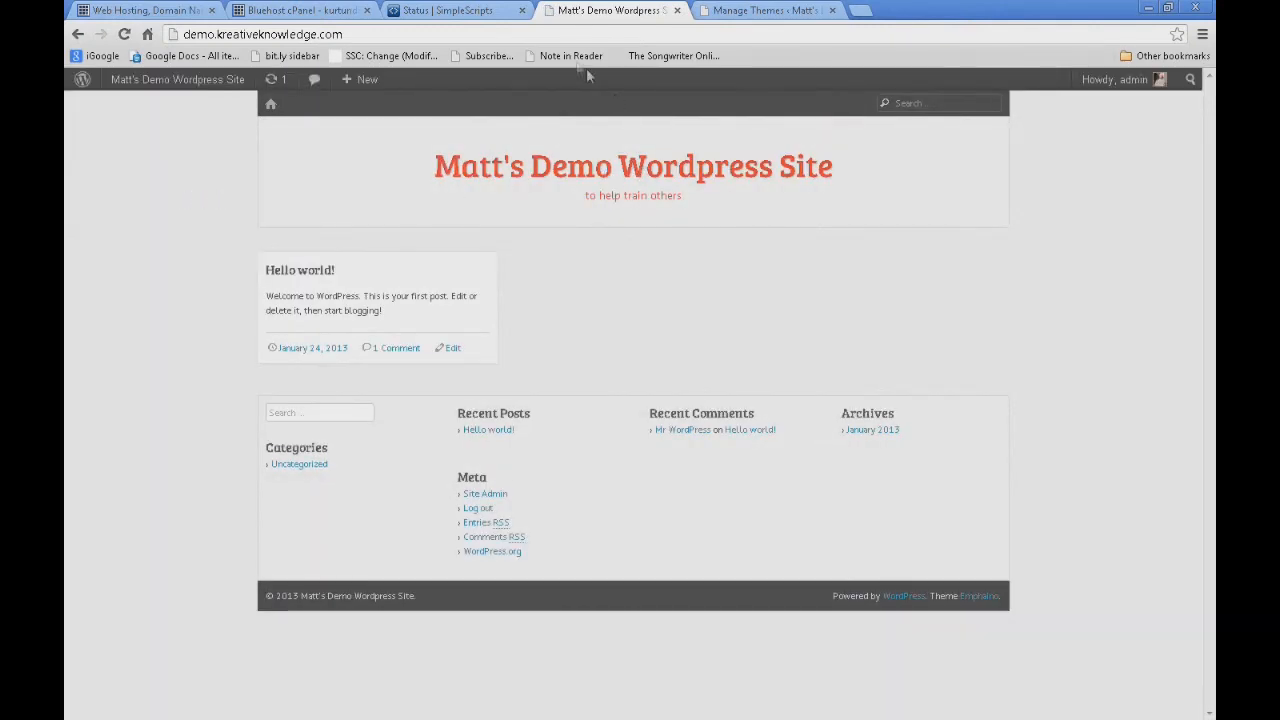
left_click(746, 12)
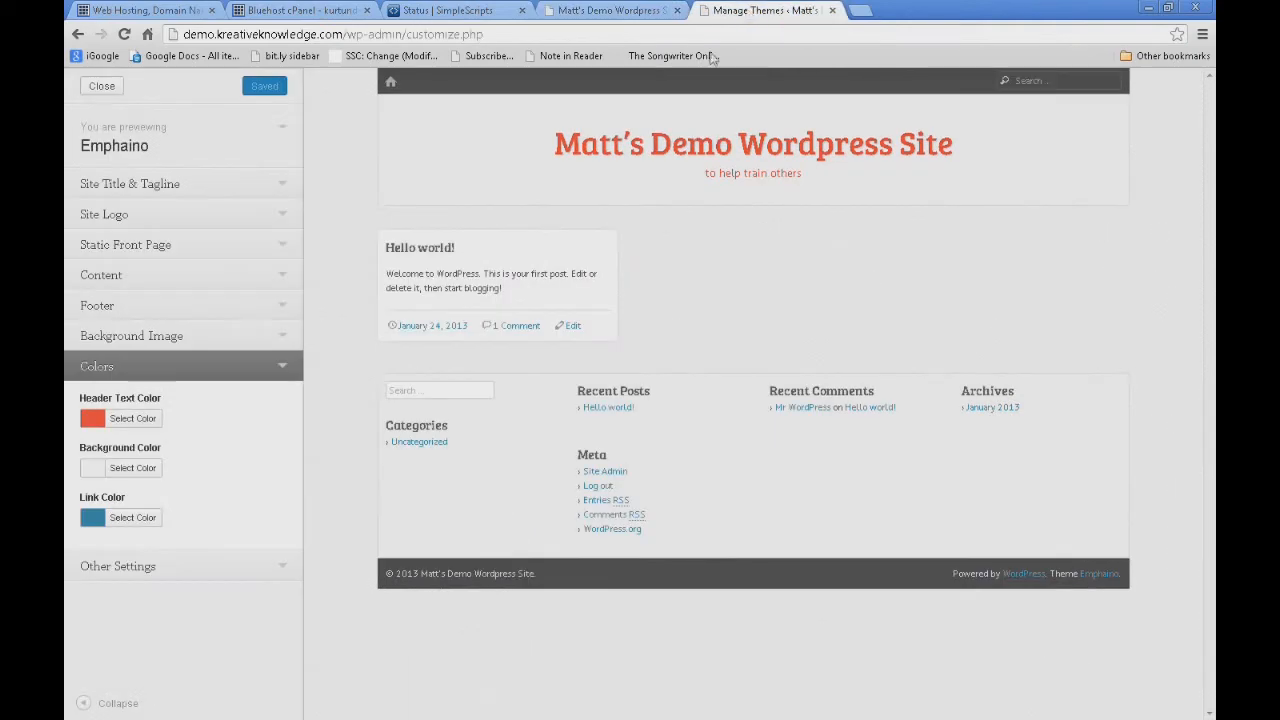
Close the customizer and enter the keyword "catch" in the search for new themes to install
left_click(104, 87)
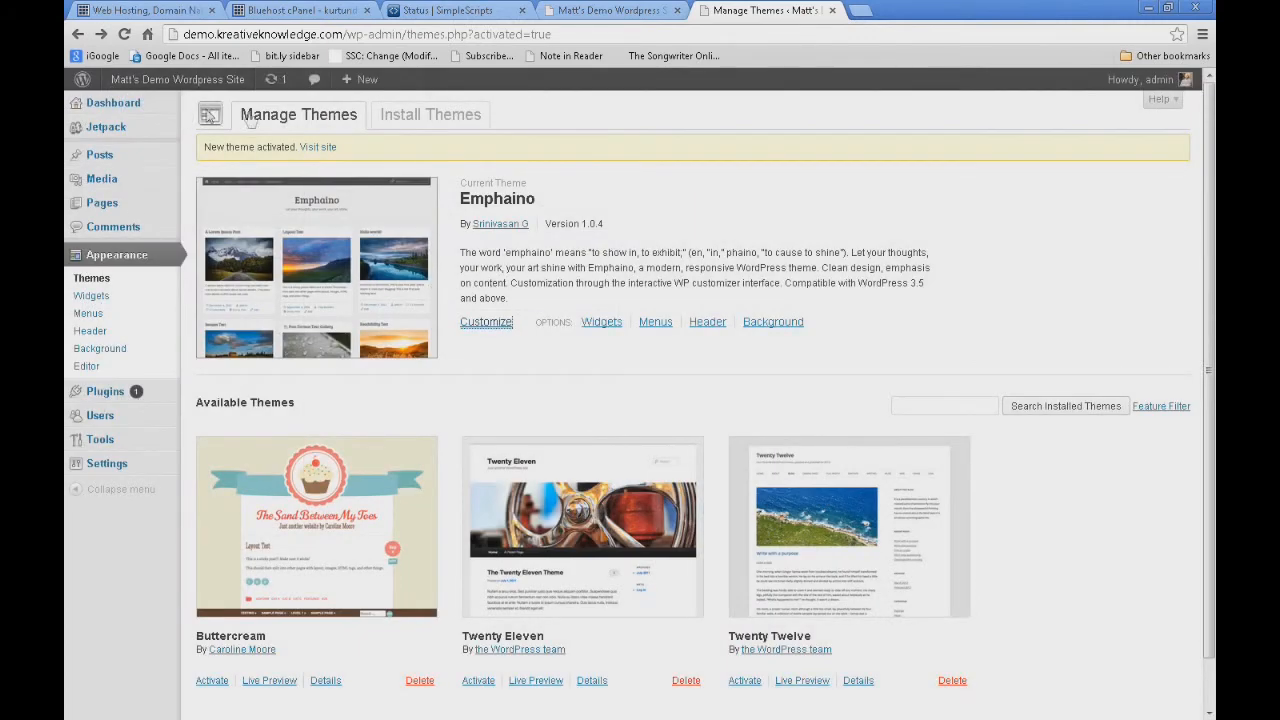
left_click(439, 122)
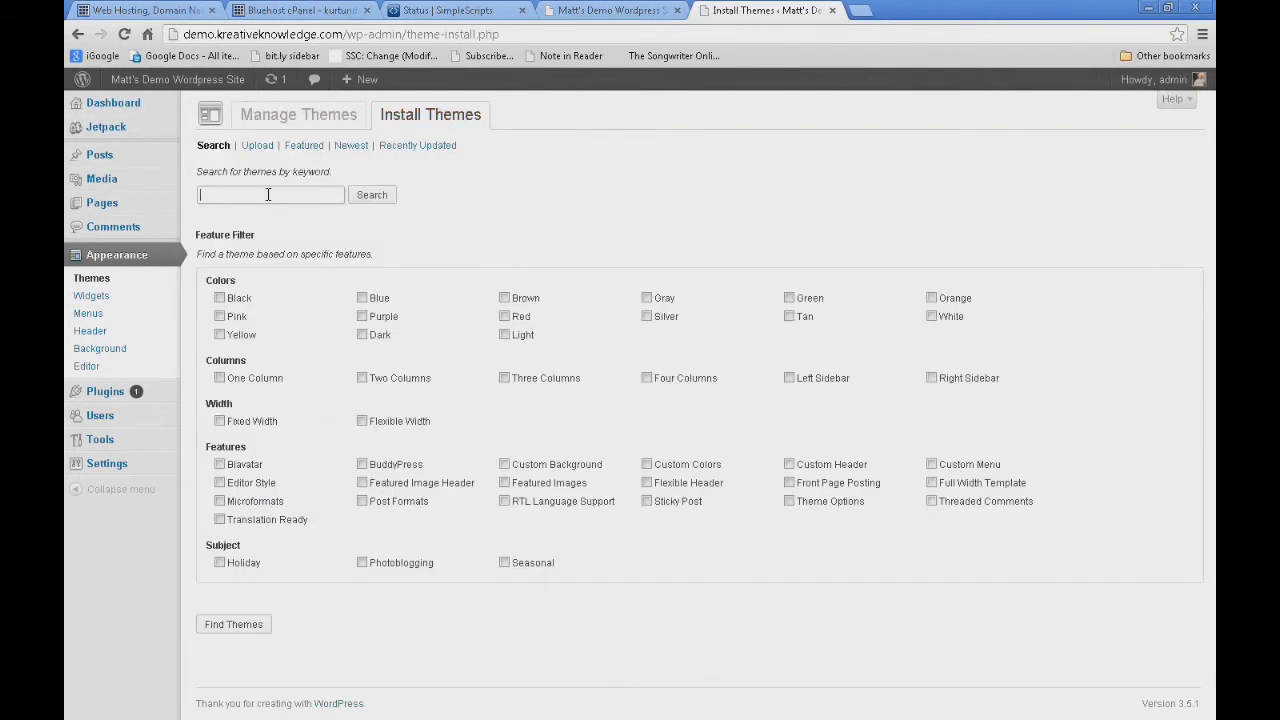
left_click(268, 195)
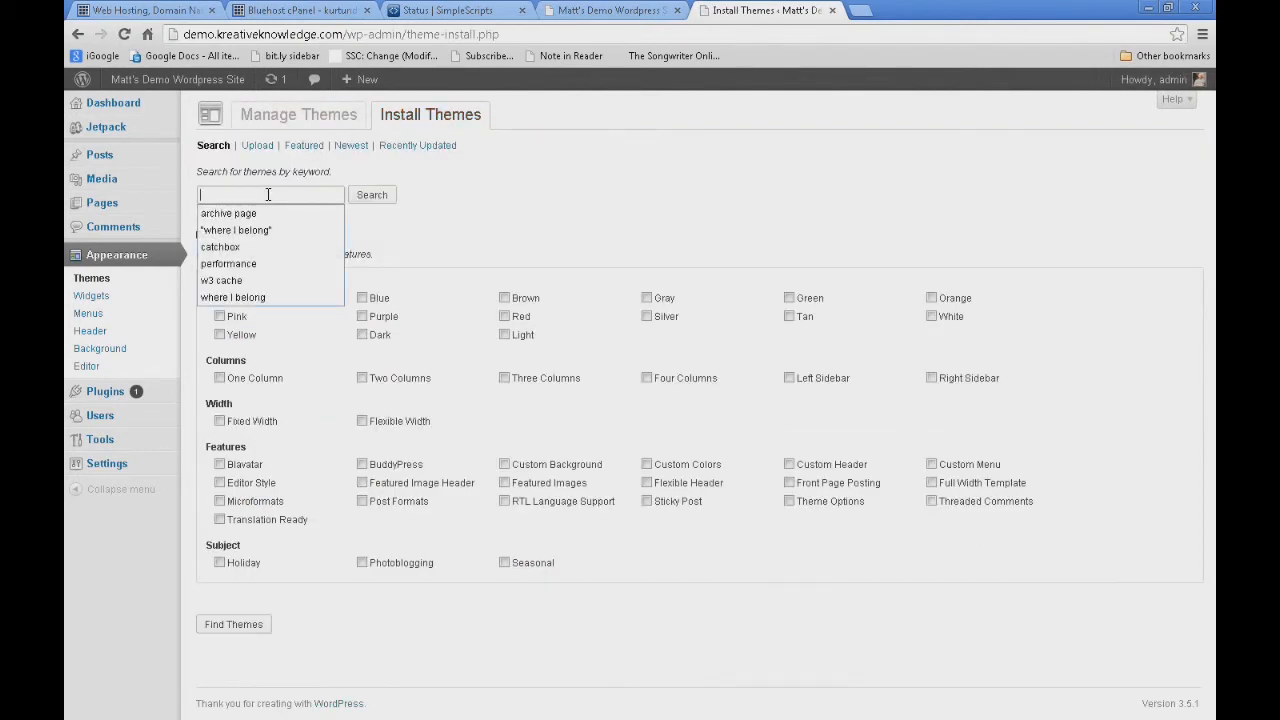
type("cat")
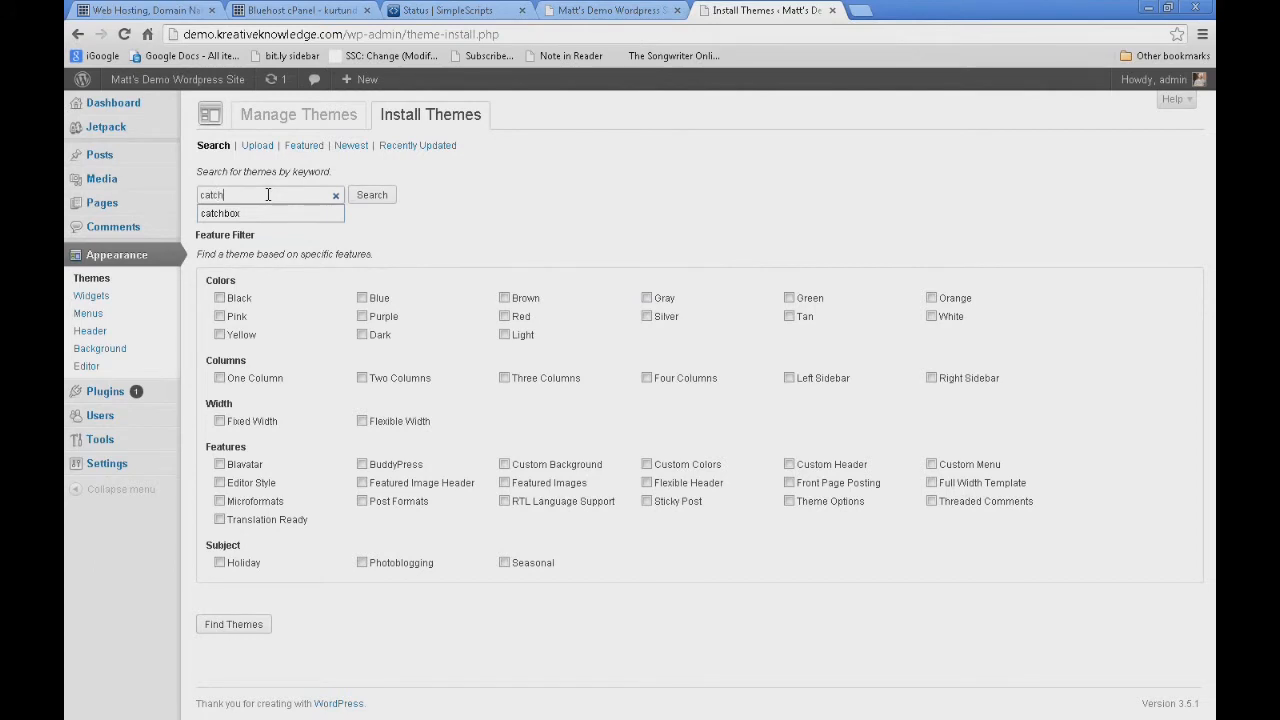
type("ch")
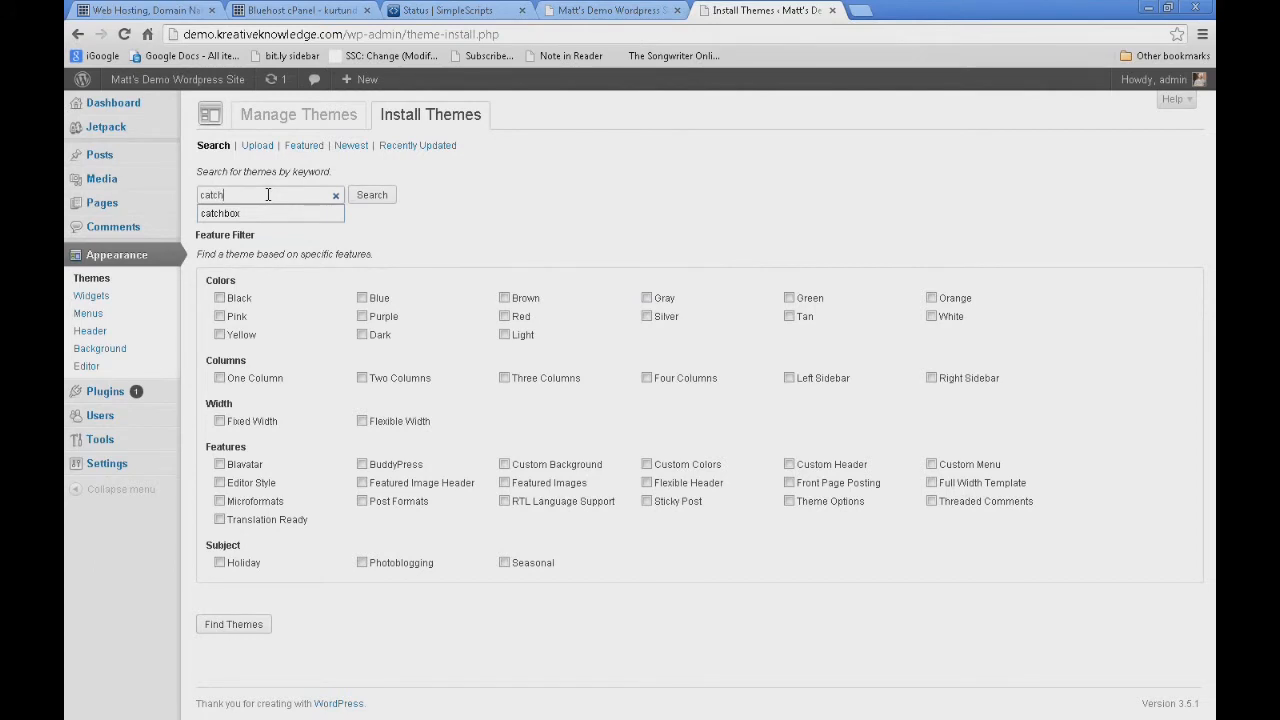